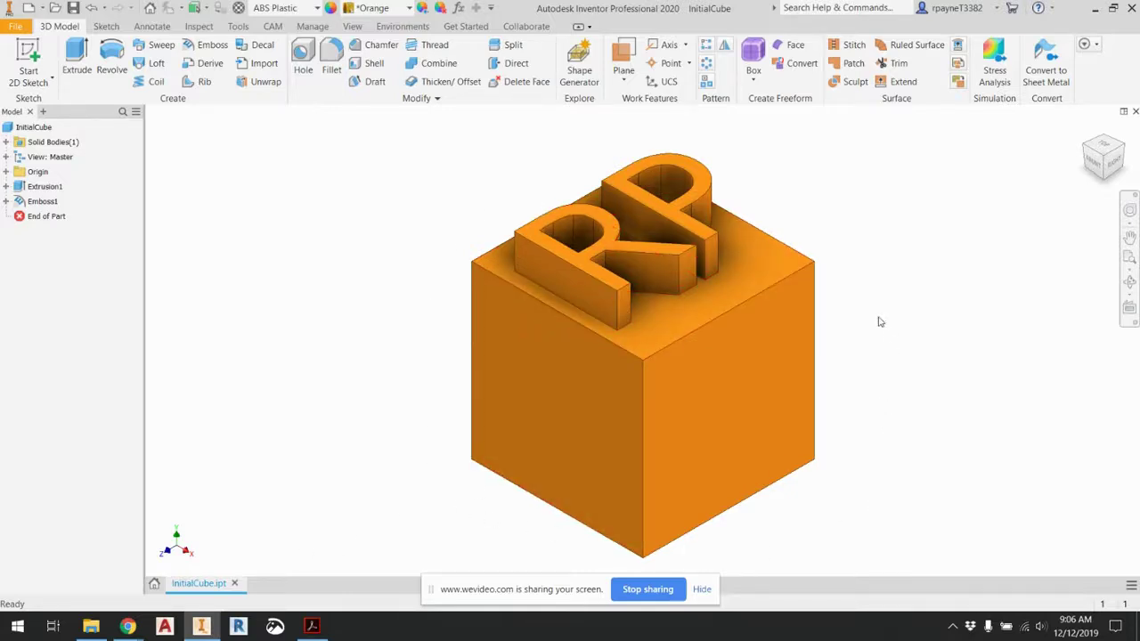
- Start sending the cube to the 3D print service as an STL file and open the STL export options
left_click(22, 28)
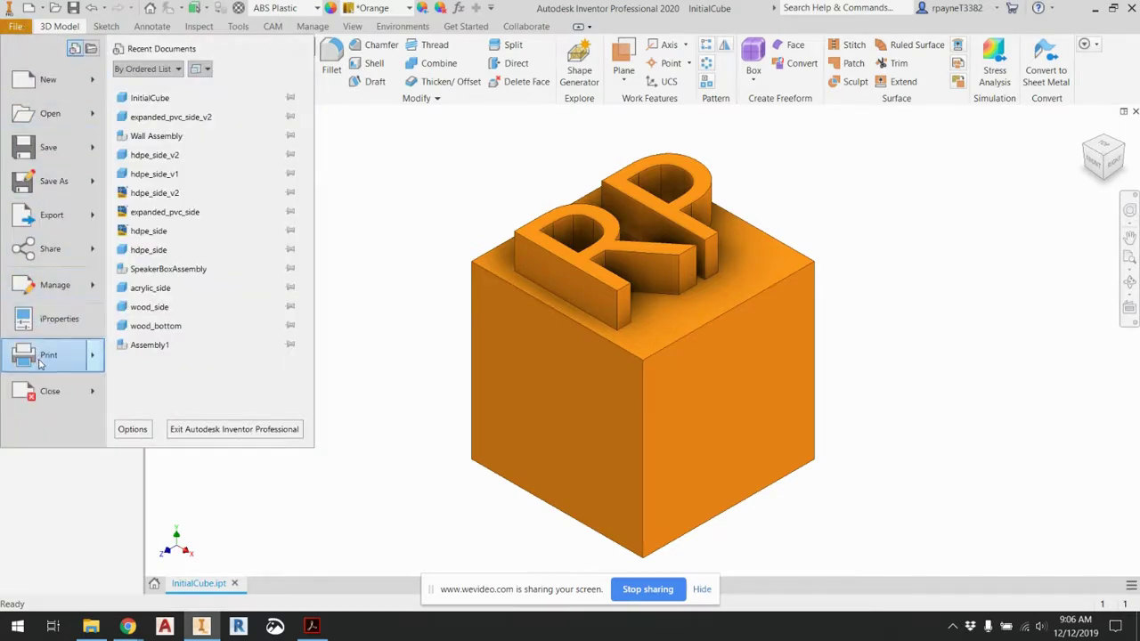
mouse_move(44, 362)
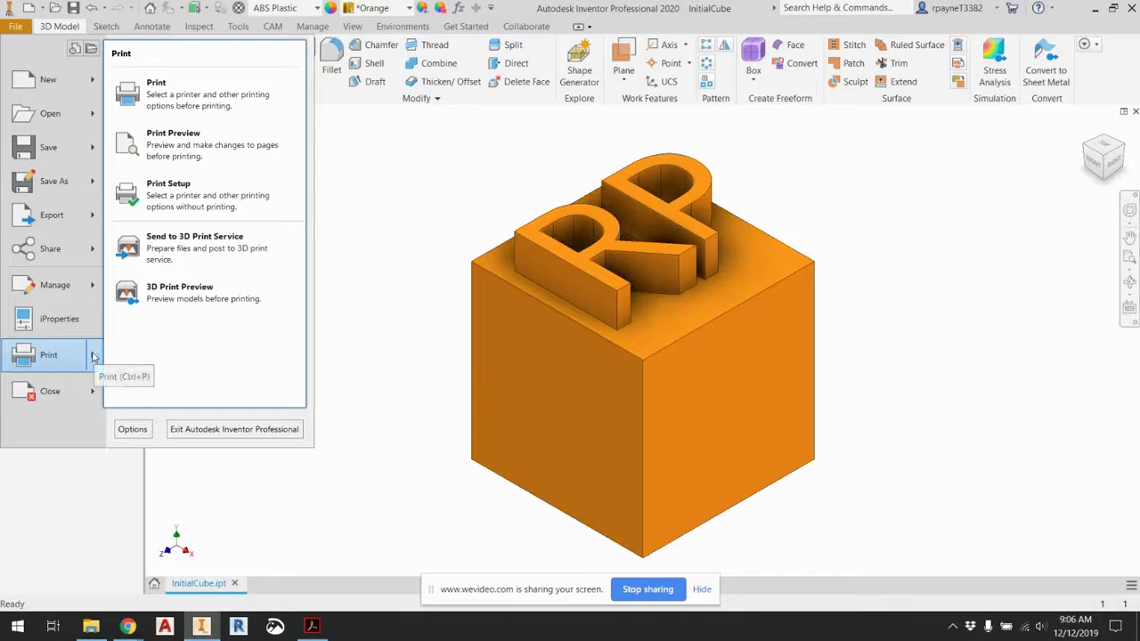
left_click(190, 249)
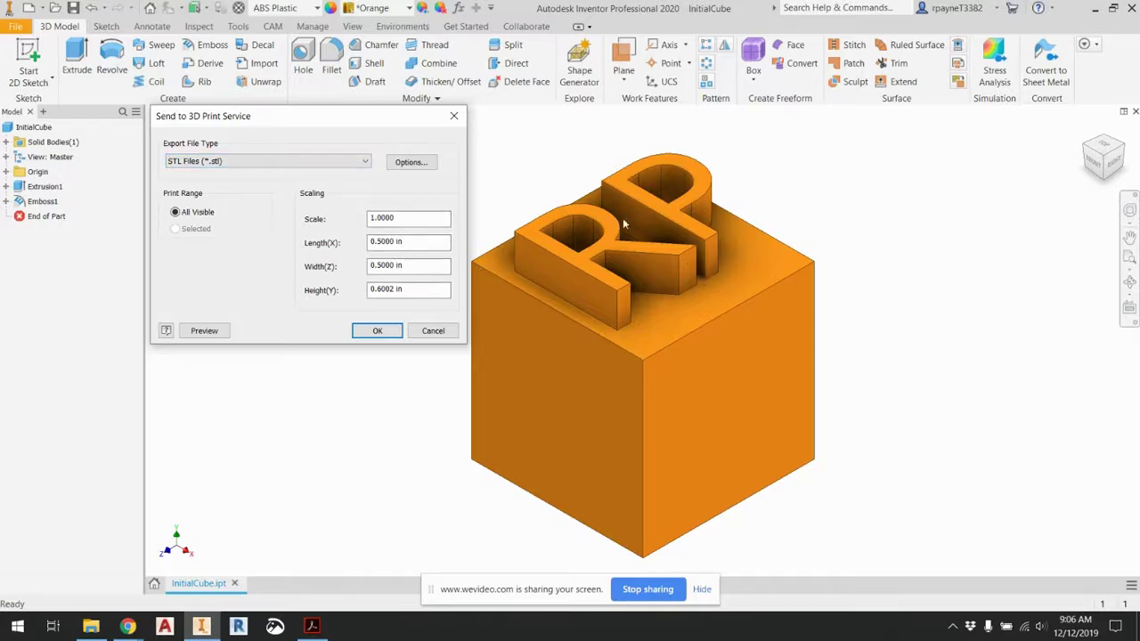
left_click(410, 166)
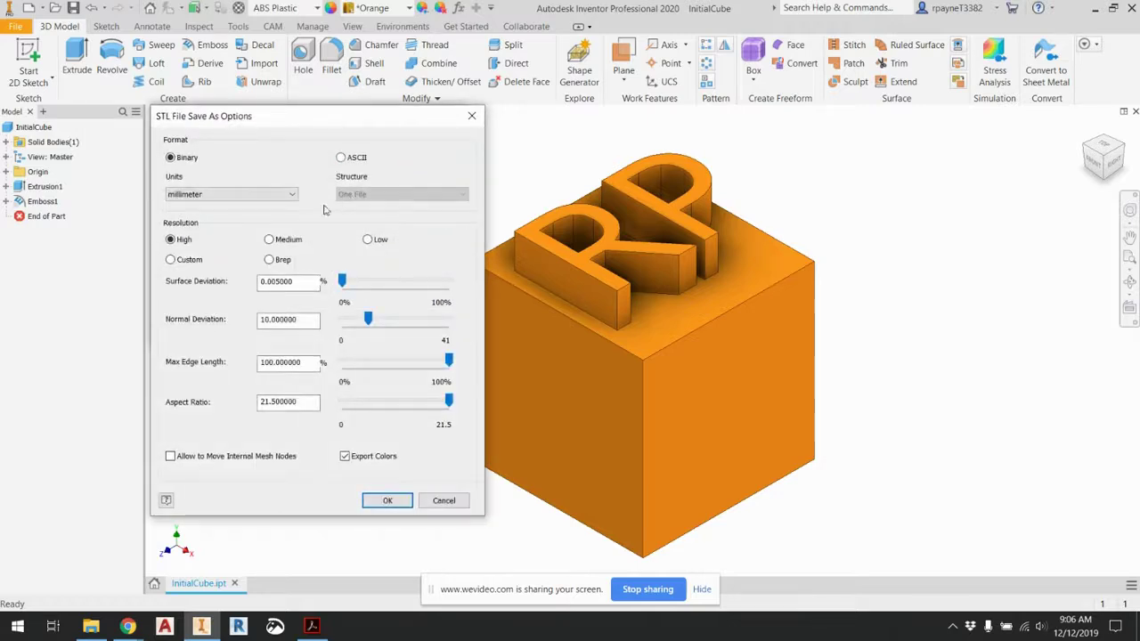
- Switch the STL units to inch and back to millimeter, and the resolution to Brep and back to High
left_click(290, 194)
left_click(182, 216)
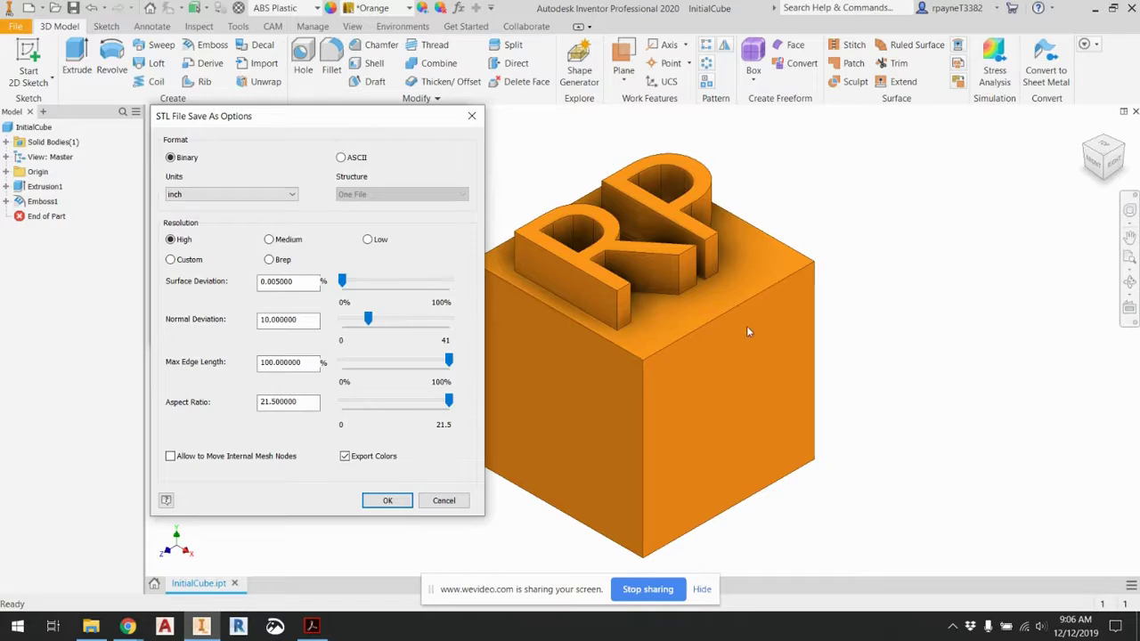
left_click(285, 198)
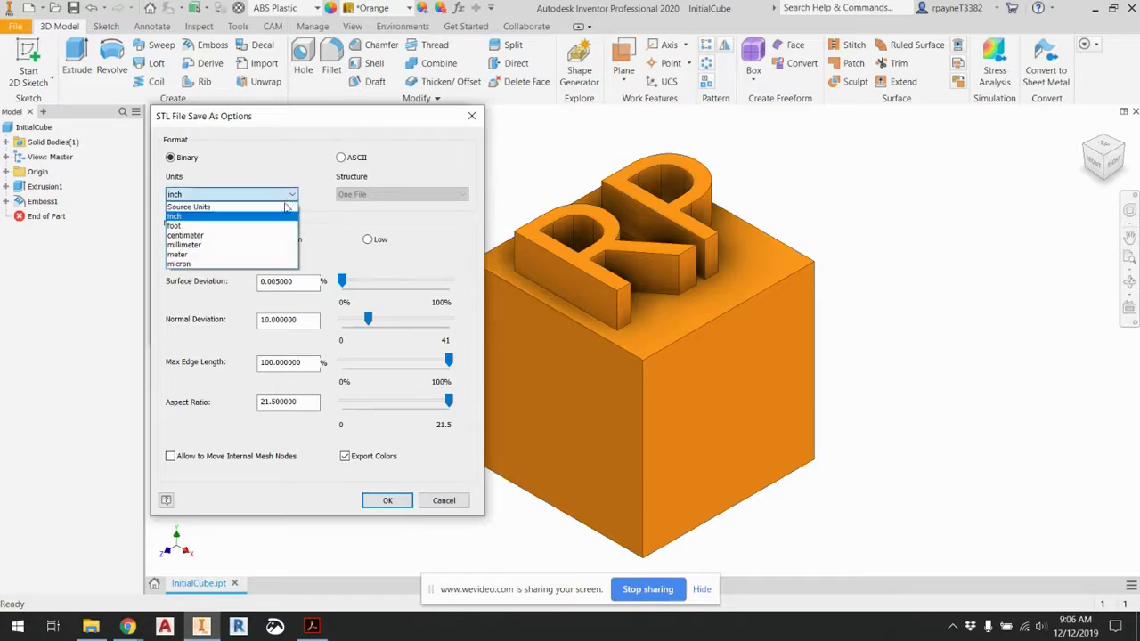
left_click(265, 246)
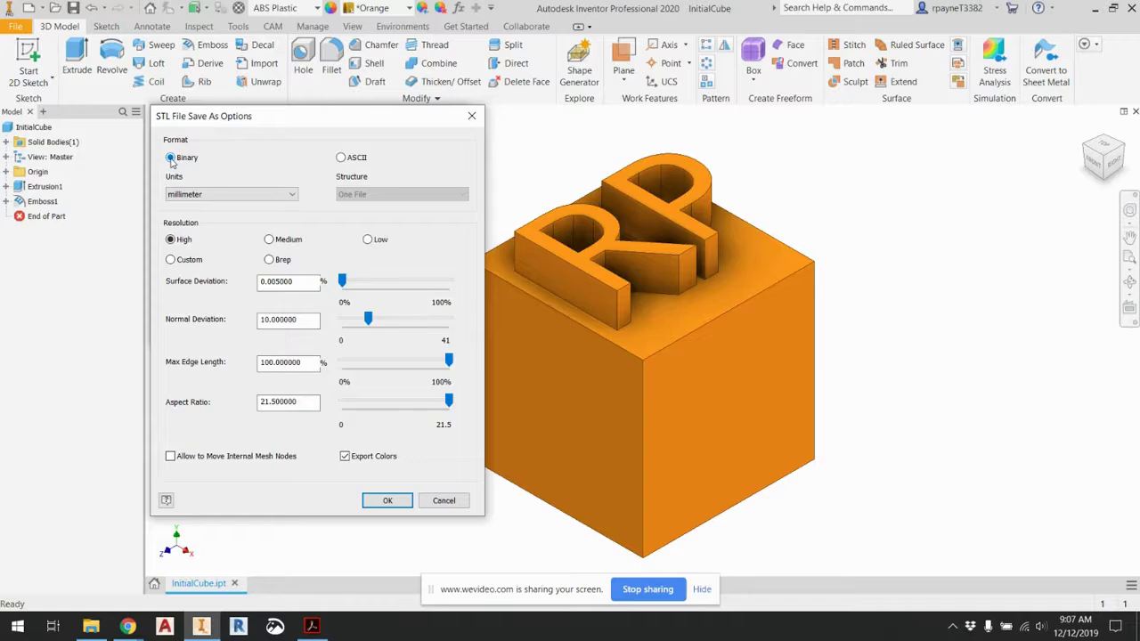
left_click(269, 260)
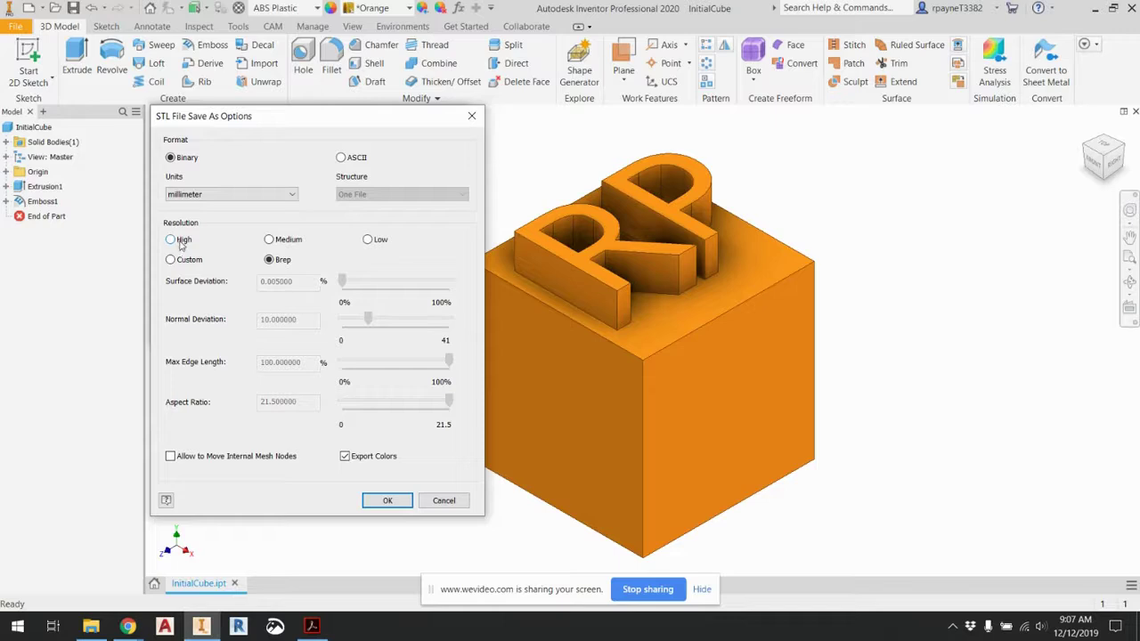
left_click(171, 240)
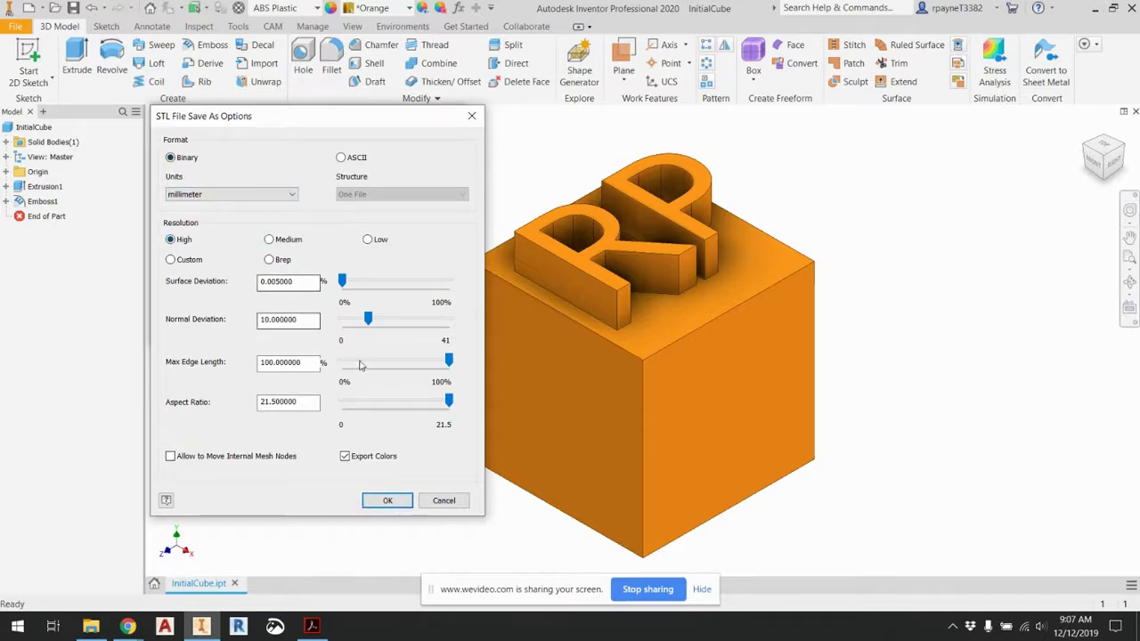
- Accept the export settings and save the STL file as InitialCube on USB Drive (D:)
left_click(389, 504)
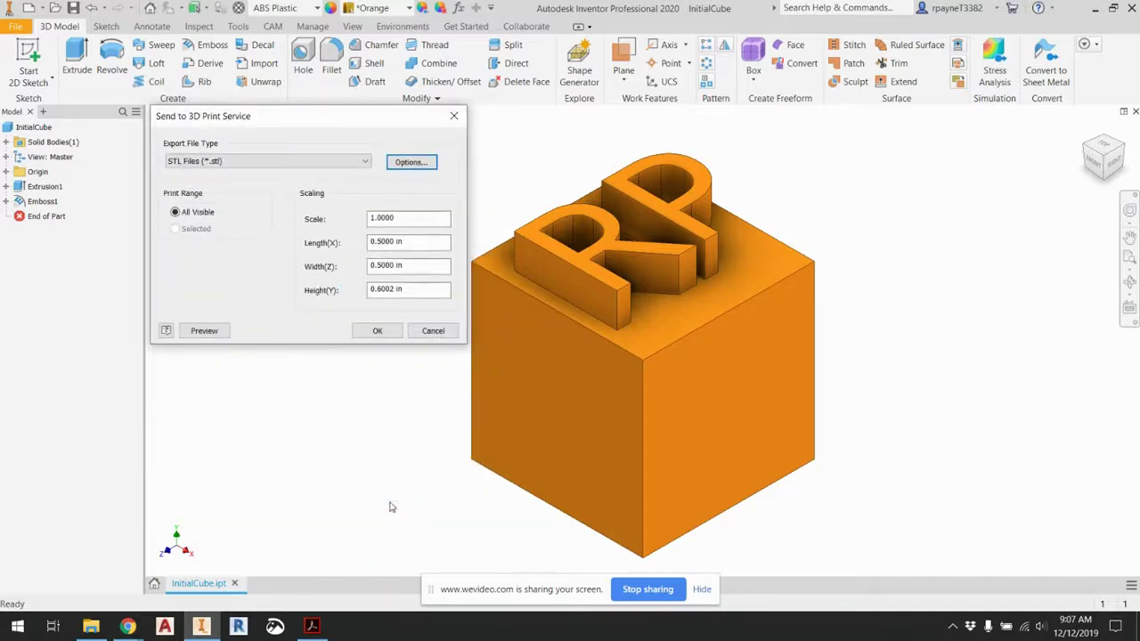
left_click(380, 332)
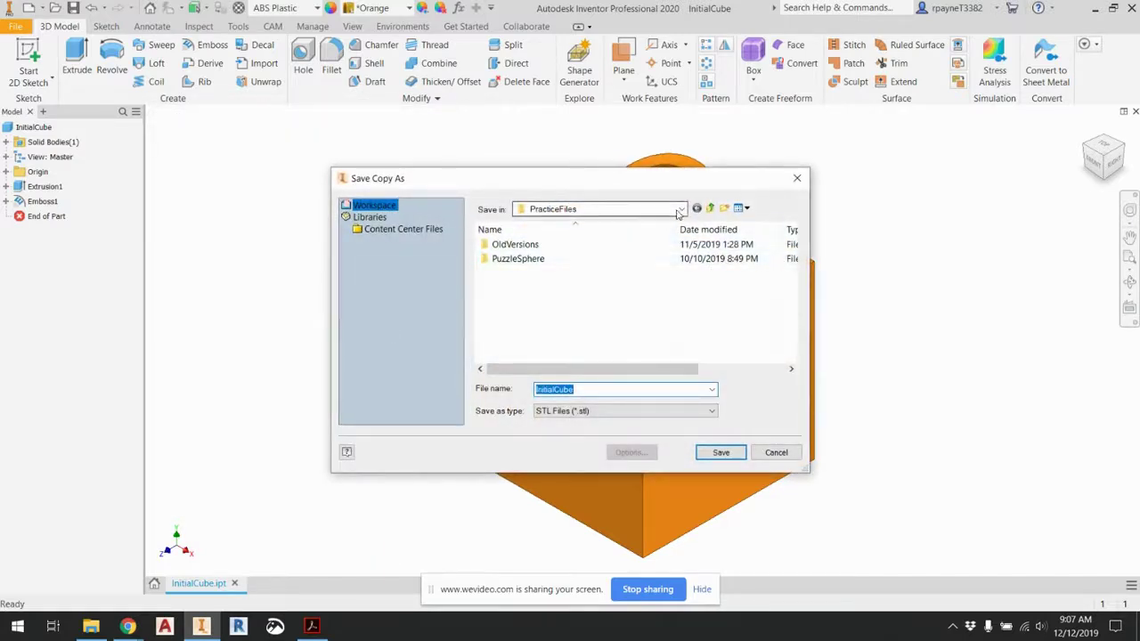
left_click(681, 209)
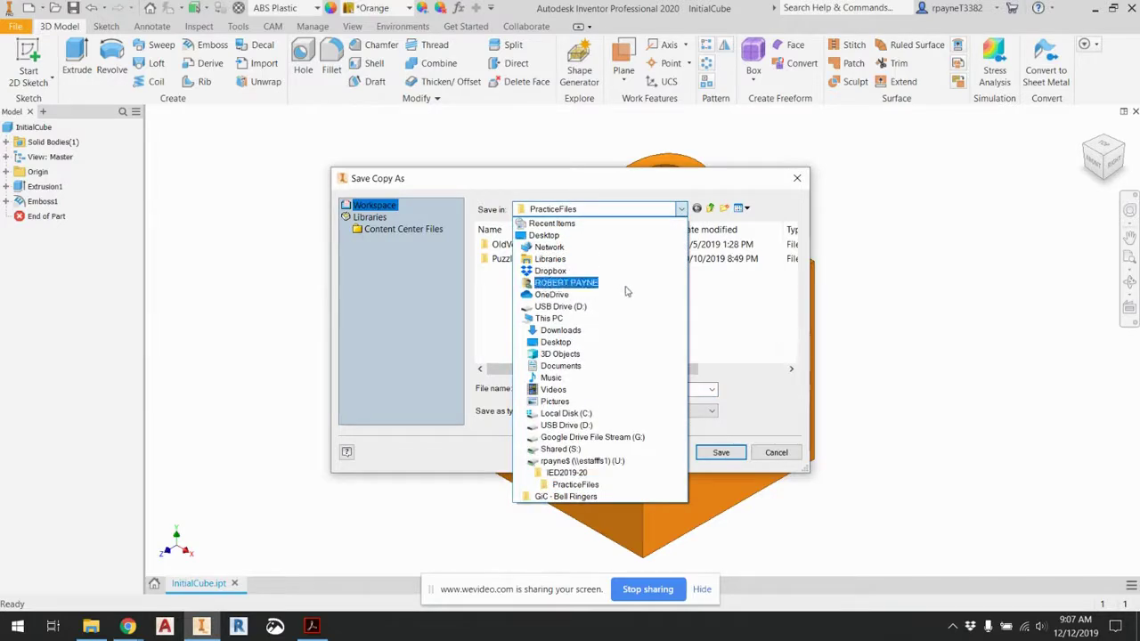
left_click(653, 425)
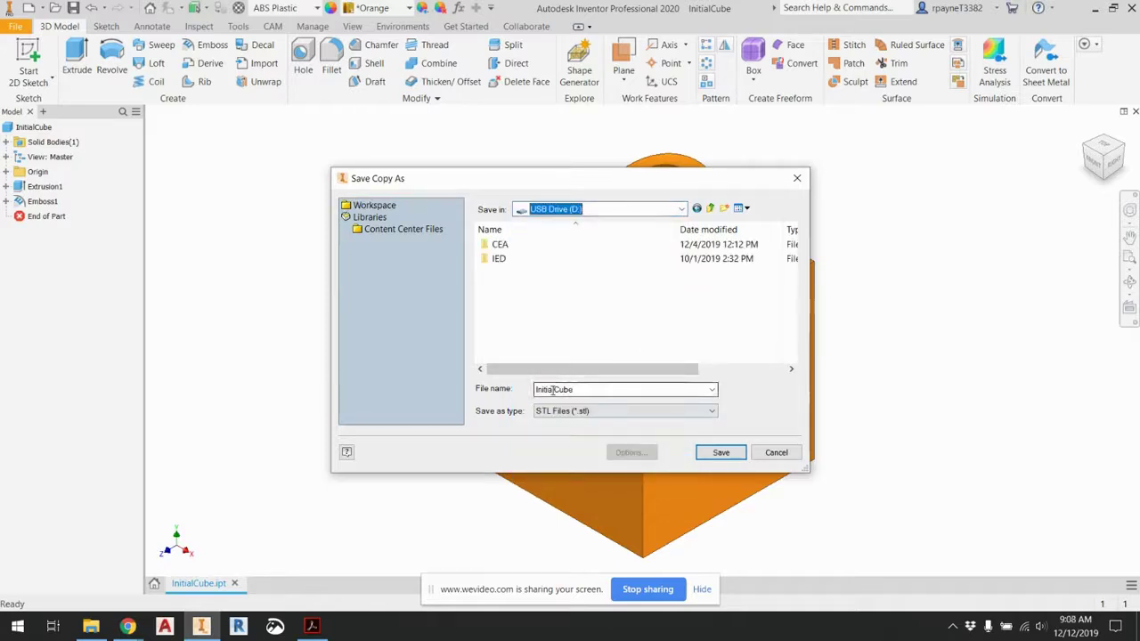
left_click(720, 452)
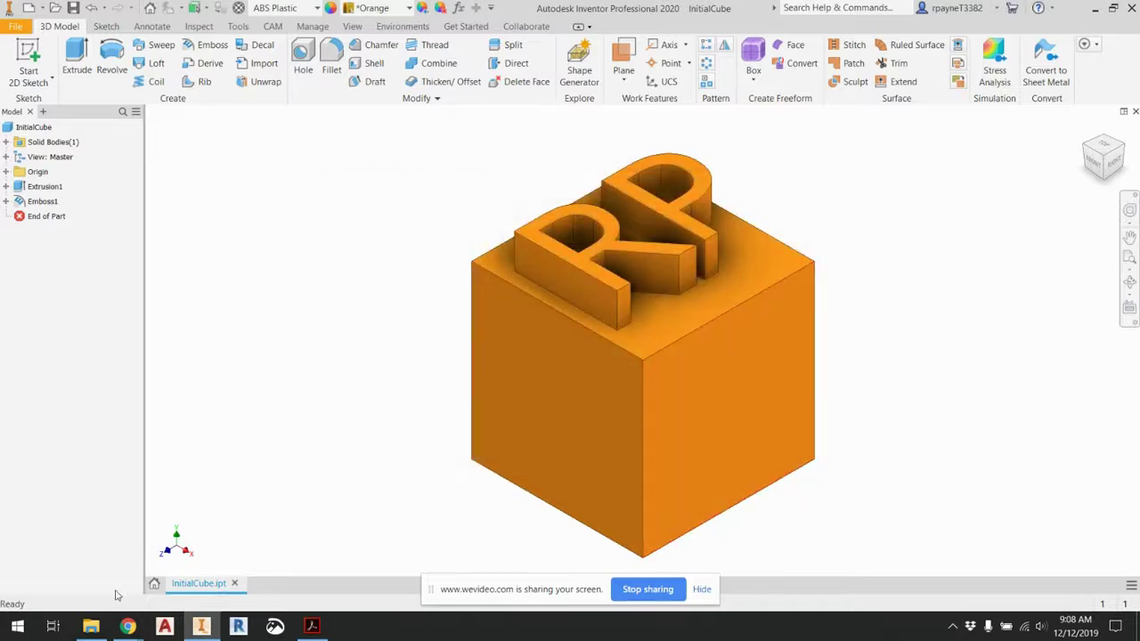
- Search the installed programs for "dig" and launch Dremel DigiLab 3D Slicer
left_click(23, 626)
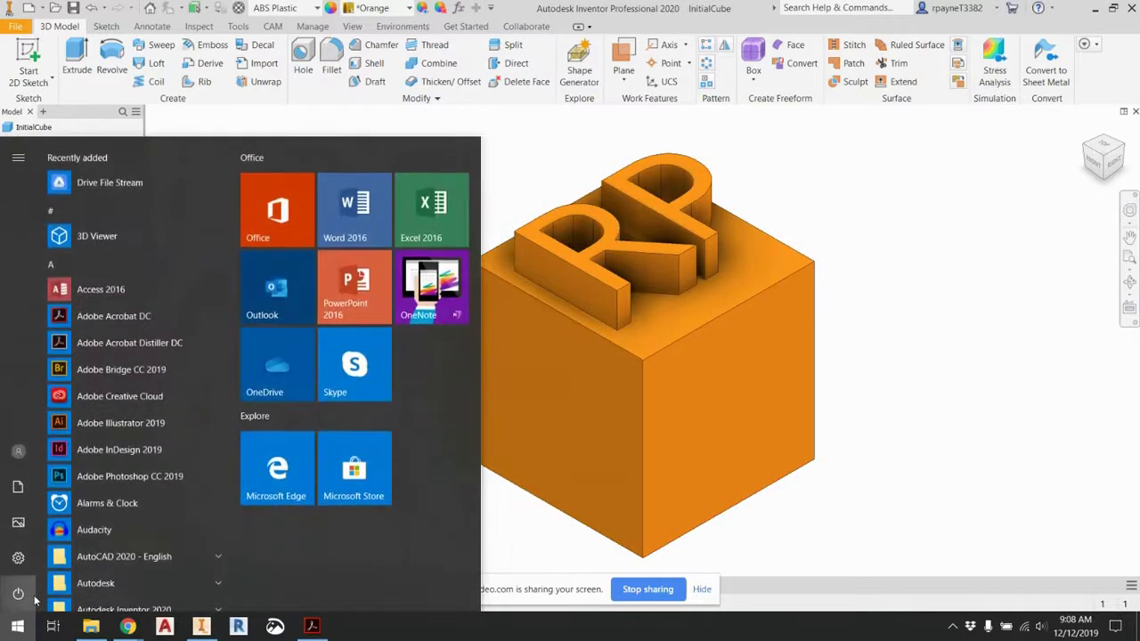
type("dig")
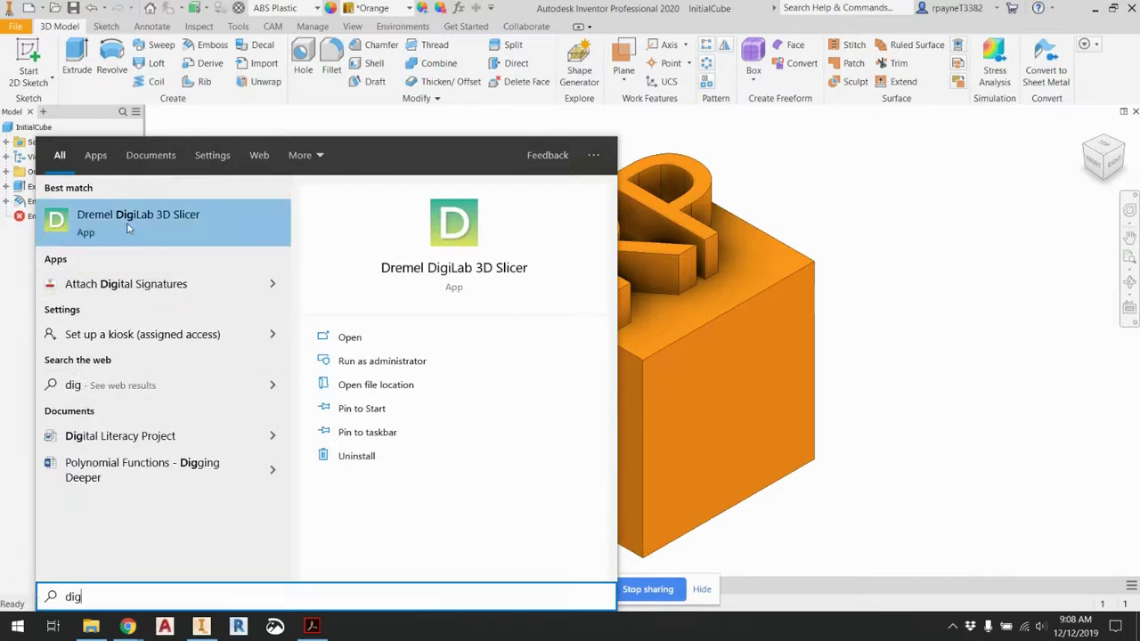
left_click(190, 228)
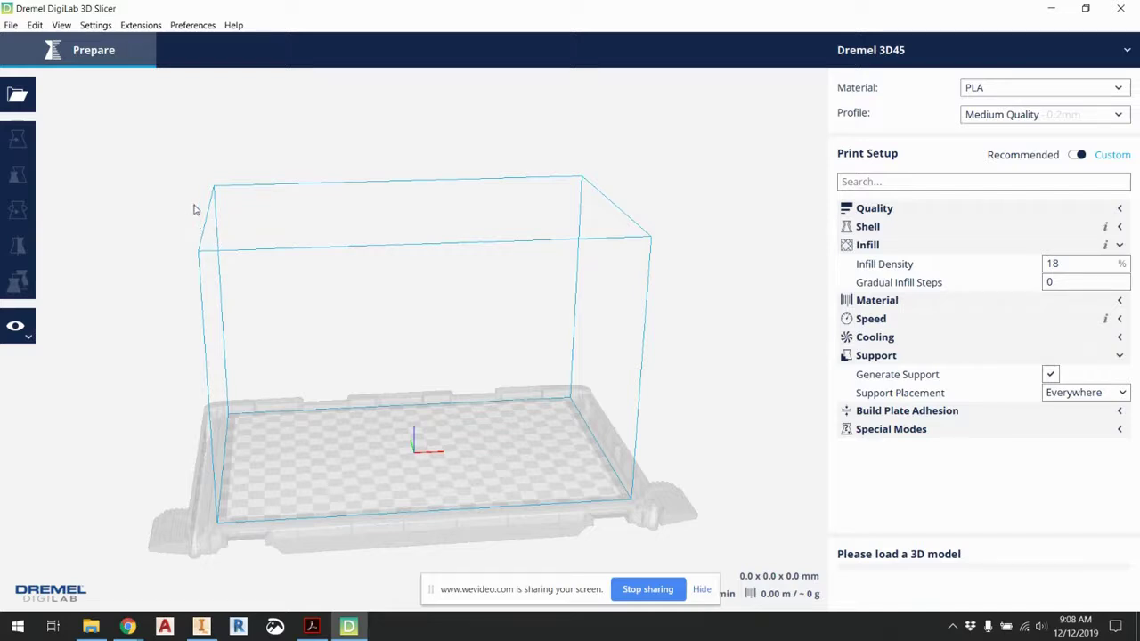
- Load the InitialCube model from the root of USB Drive (D:) into the slicer
left_click(11, 26)
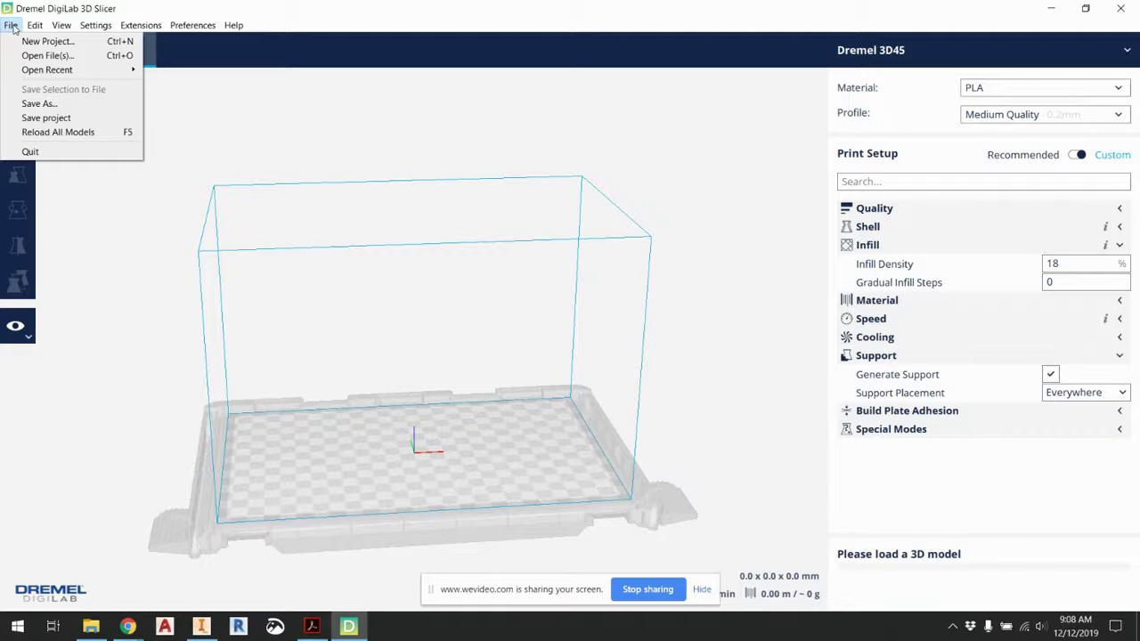
left_click(42, 56)
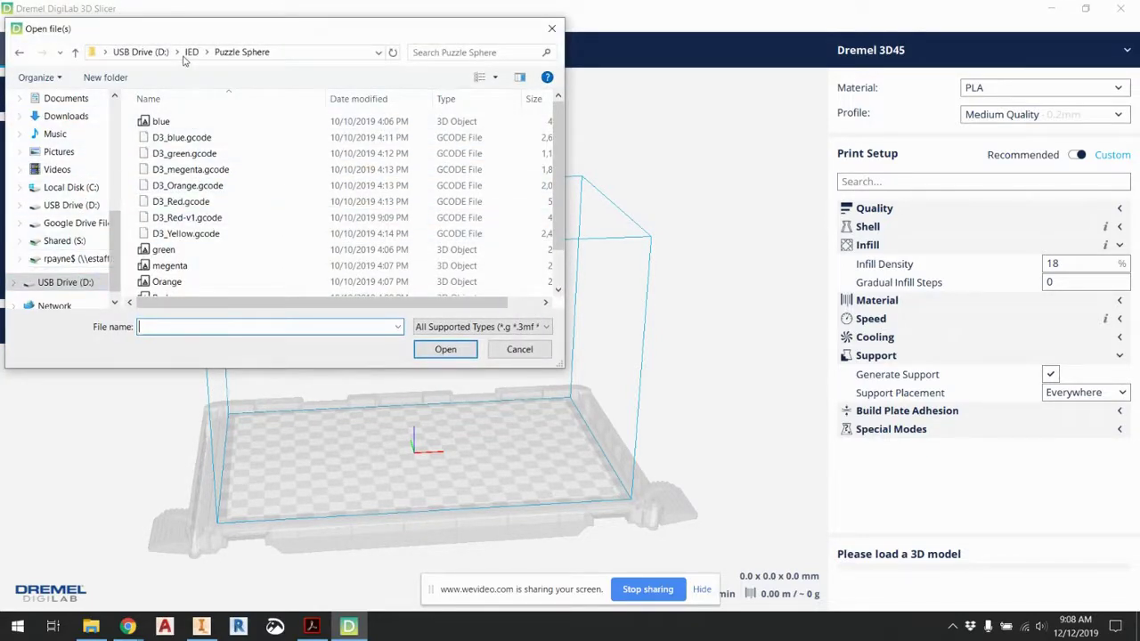
left_click(144, 54)
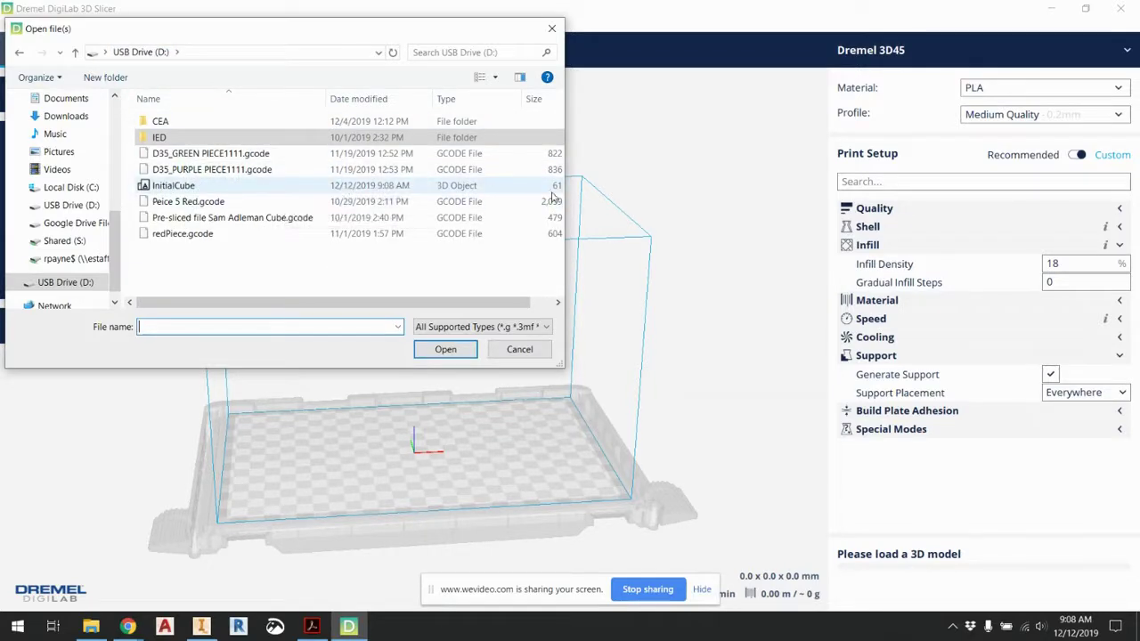
left_click_drag(570, 189, 655, 182)
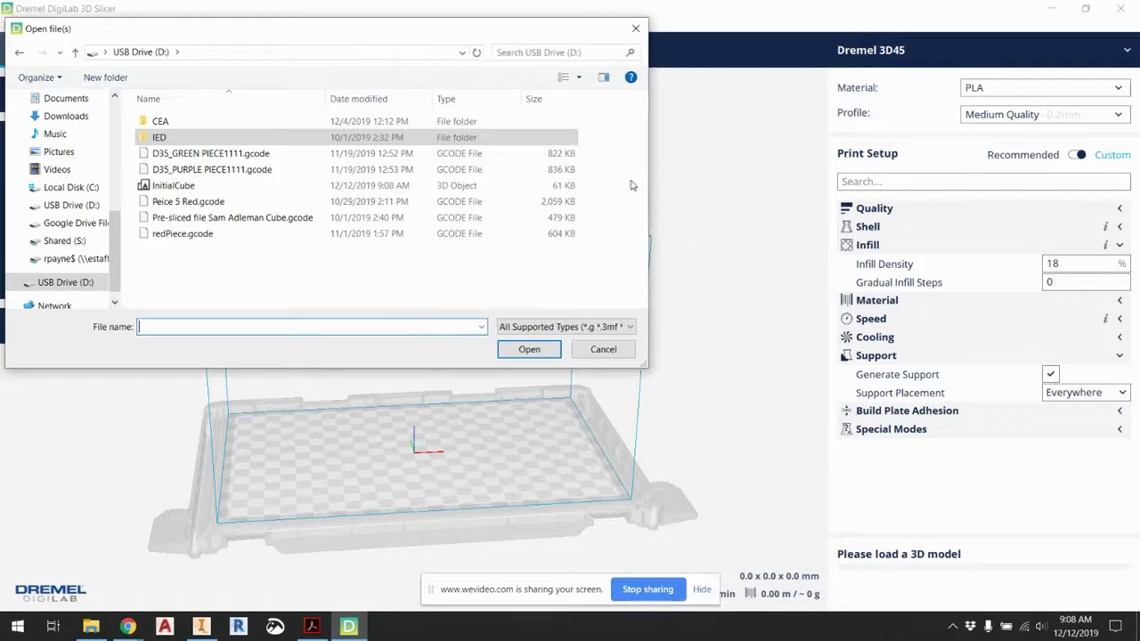
left_click(155, 187)
left_click(524, 347)
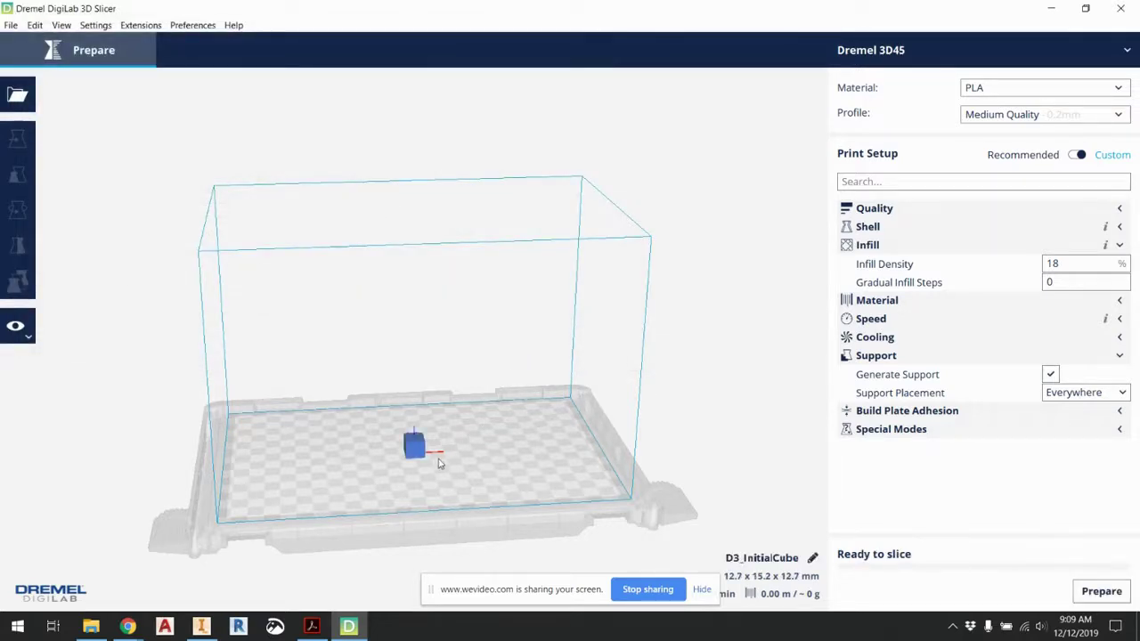
- Examine the imported cube's orientation on the build plate and compare it with the original model in Inventor
scroll(411, 461, "up", 2)
scroll(417, 479, "down", 3)
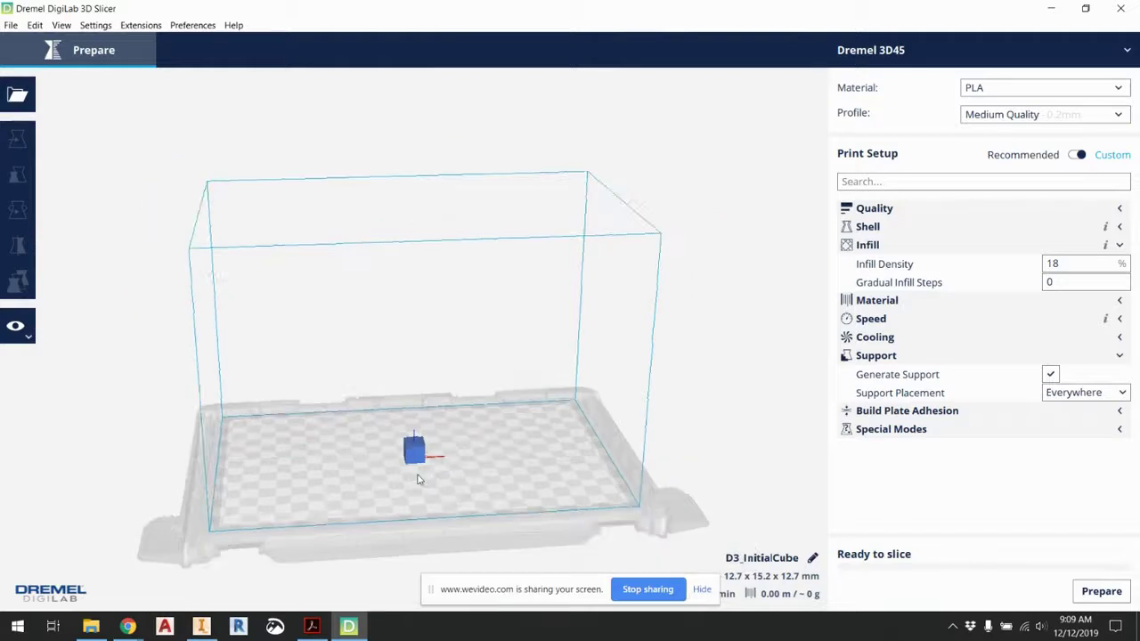
scroll(418, 479, "up", 3)
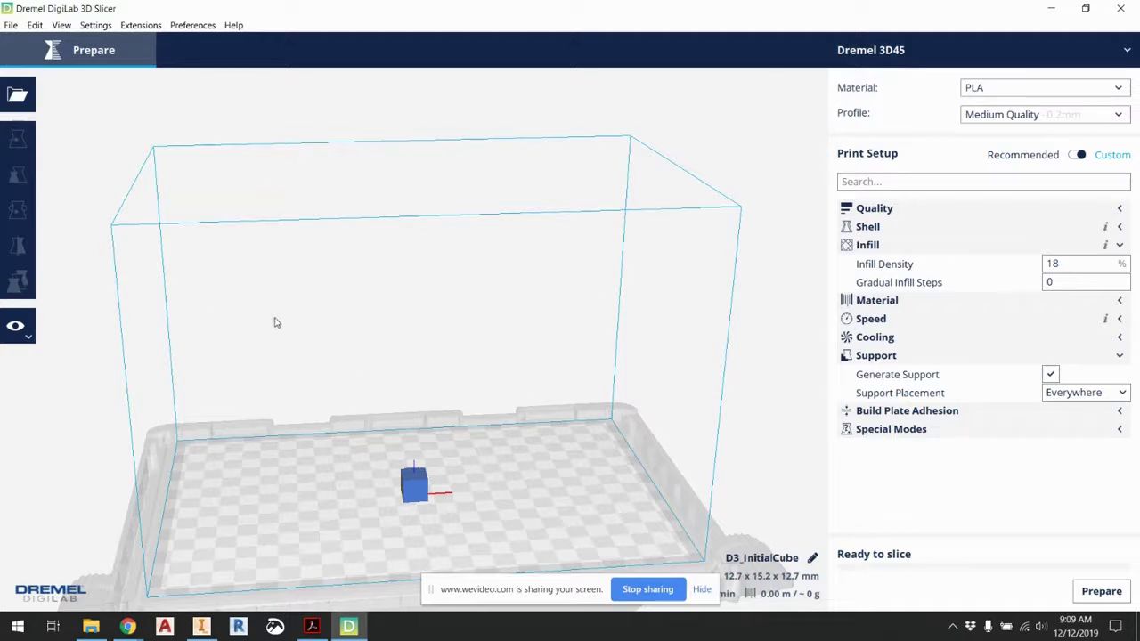
left_click(413, 483)
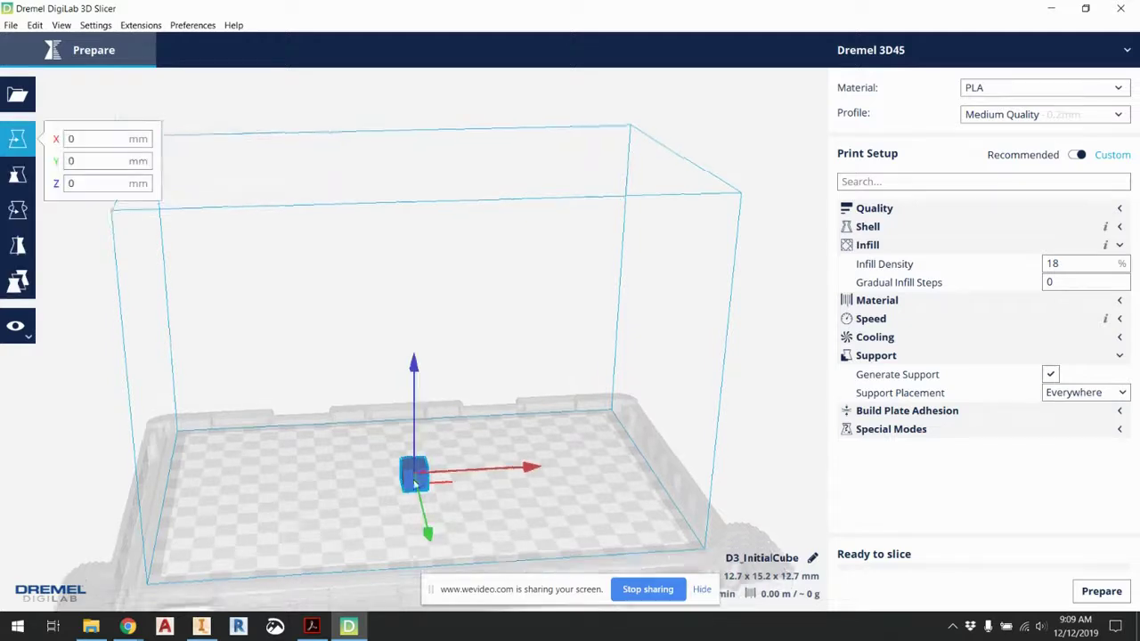
scroll(402, 344, "up", 5)
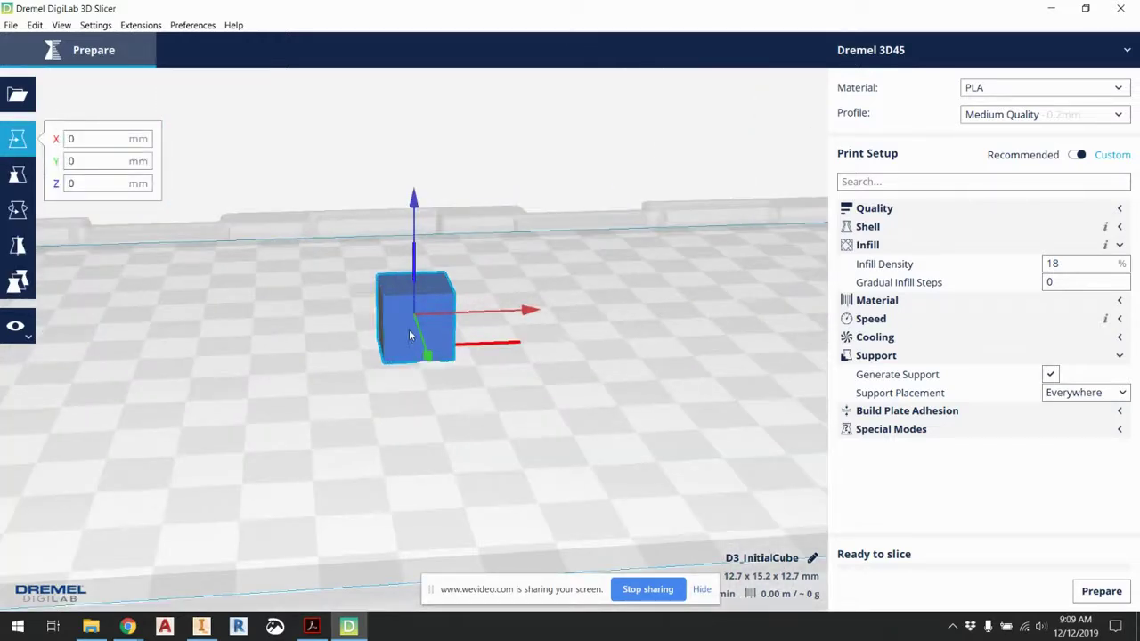
left_click(202, 627)
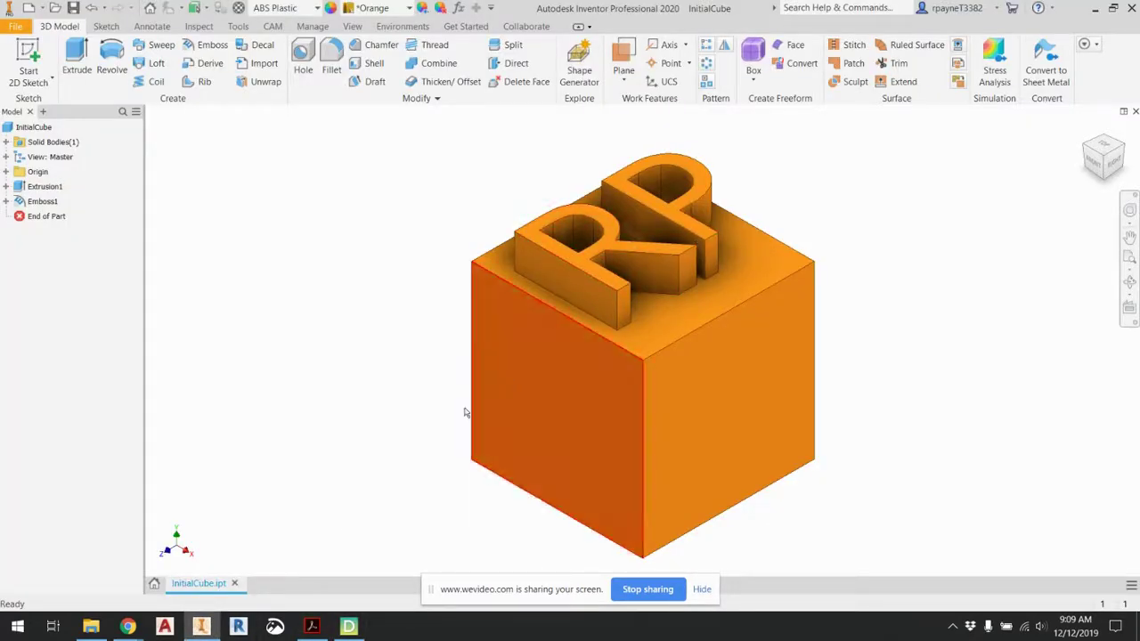
left_click(349, 627)
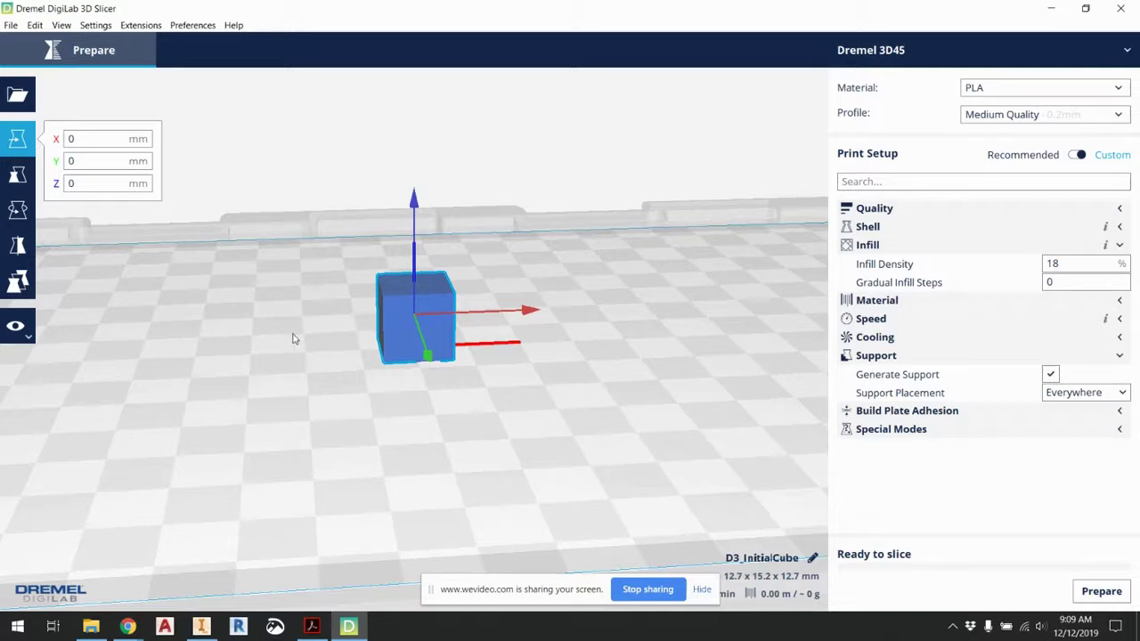
left_click(201, 626)
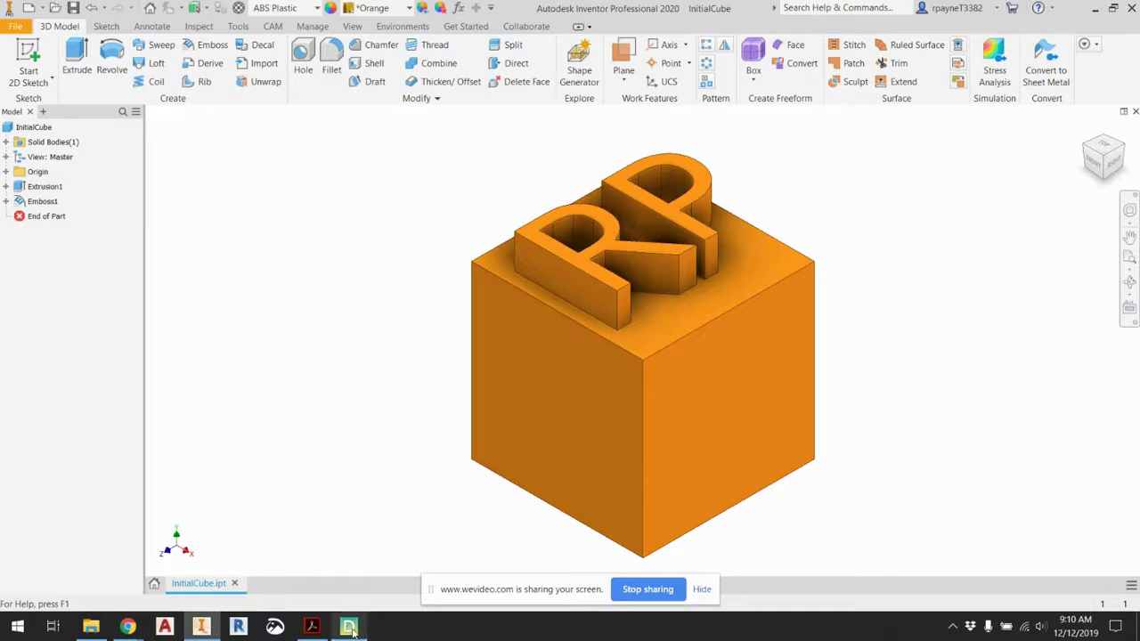
mouse_move(352, 628)
left_click(373, 542)
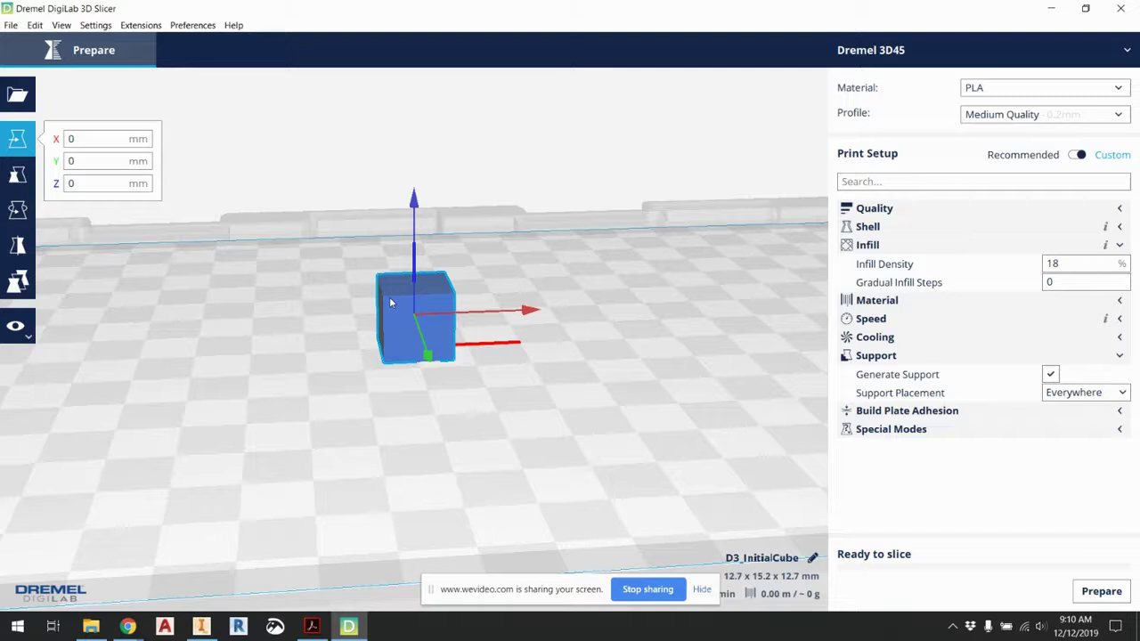
- Shift the cube a short distance along X on the build plate and rotate it 90° about X so the raised letters face up
left_click_drag(399, 313, 454, 323)
left_click(17, 175)
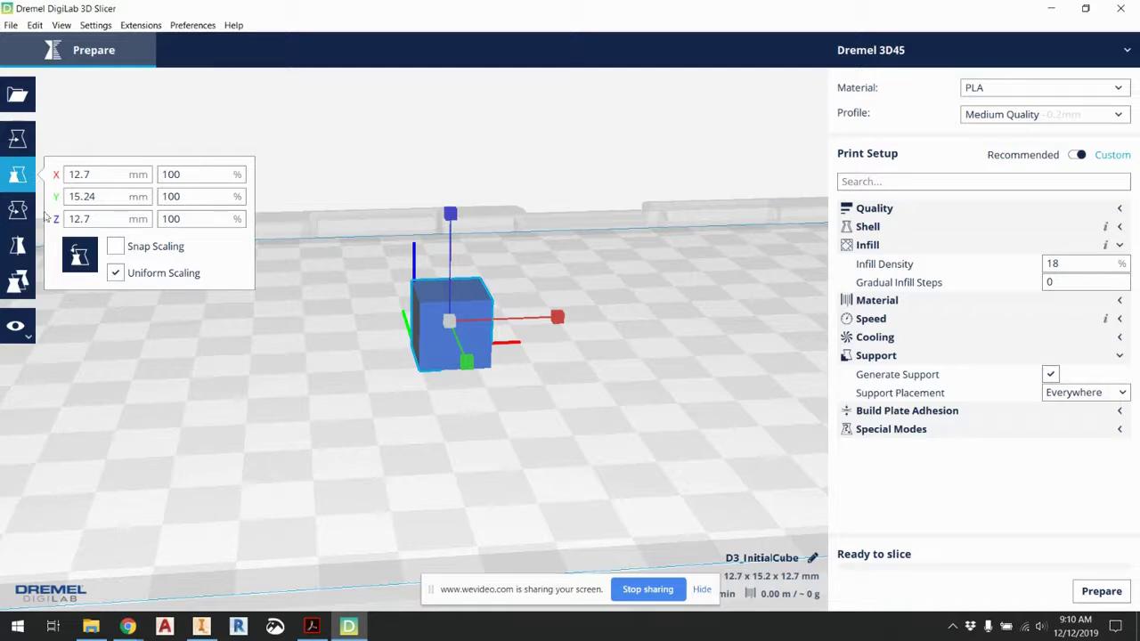
left_click(17, 210)
left_click_drag(456, 221, 456, 352)
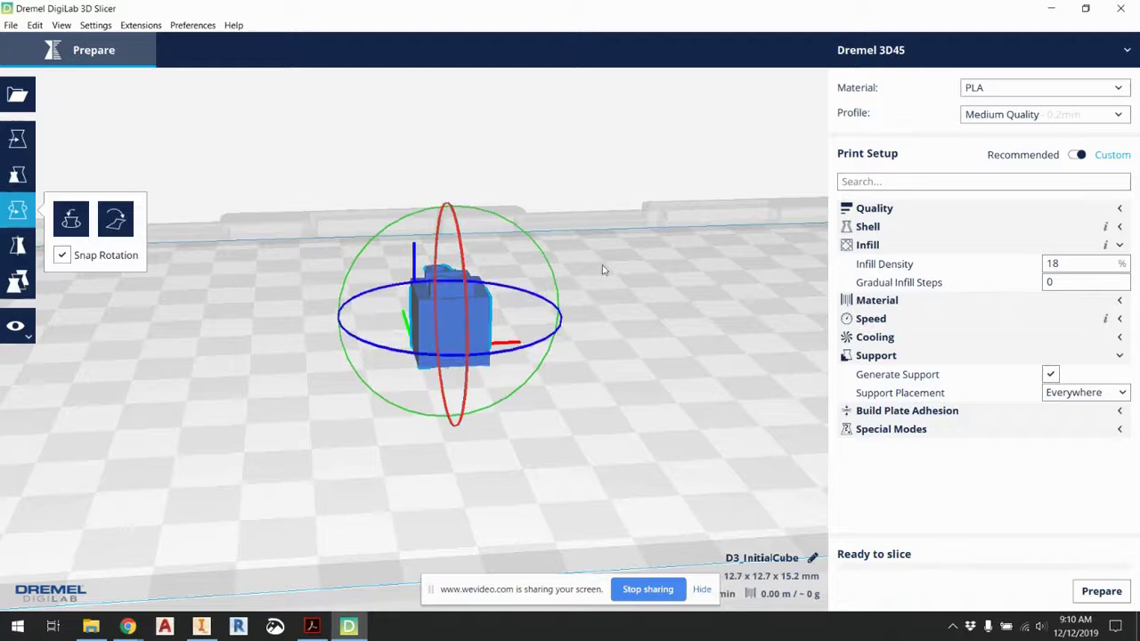
left_click(633, 250)
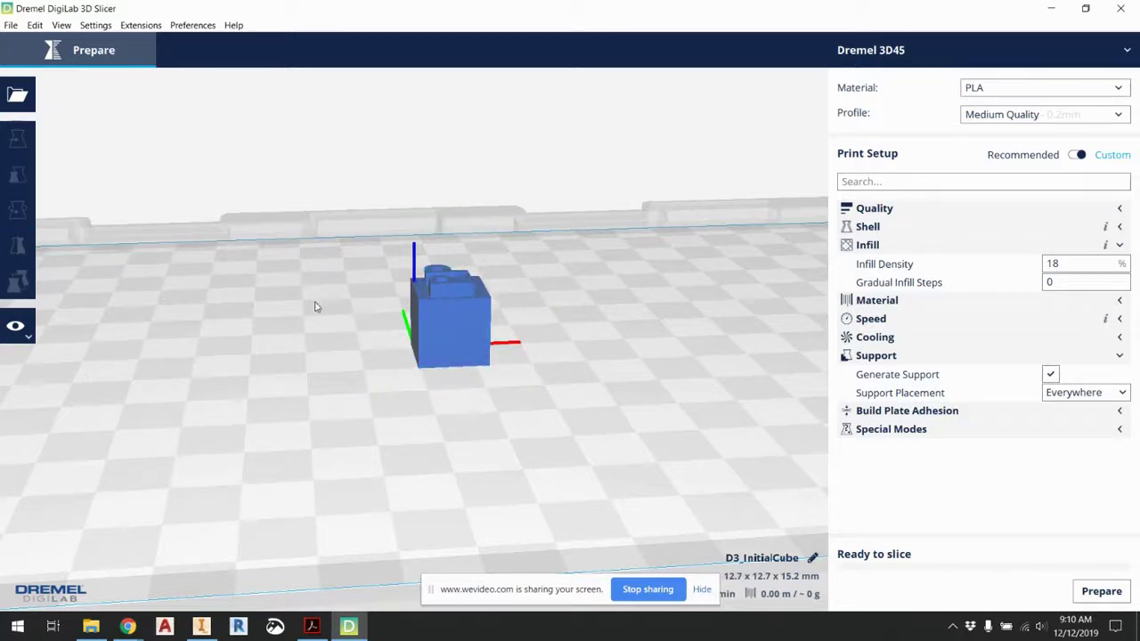
- Start the Mirror tool on the cube without flipping it, and review the DREMEL material choices while keeping PLA
left_click(425, 304)
left_click(17, 245)
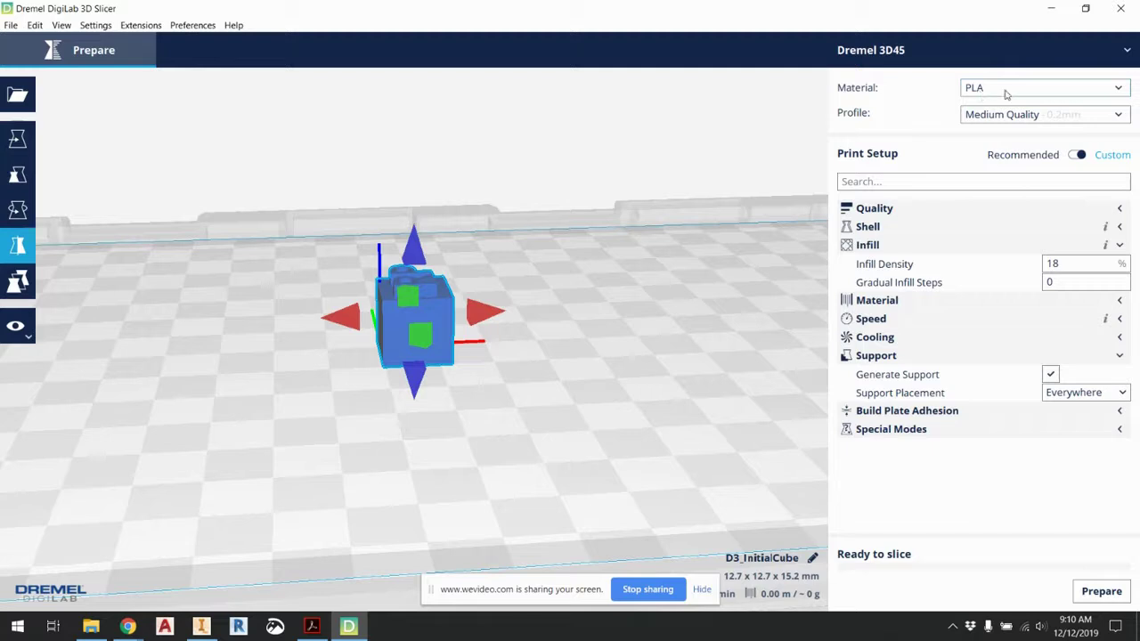
left_click(1115, 92)
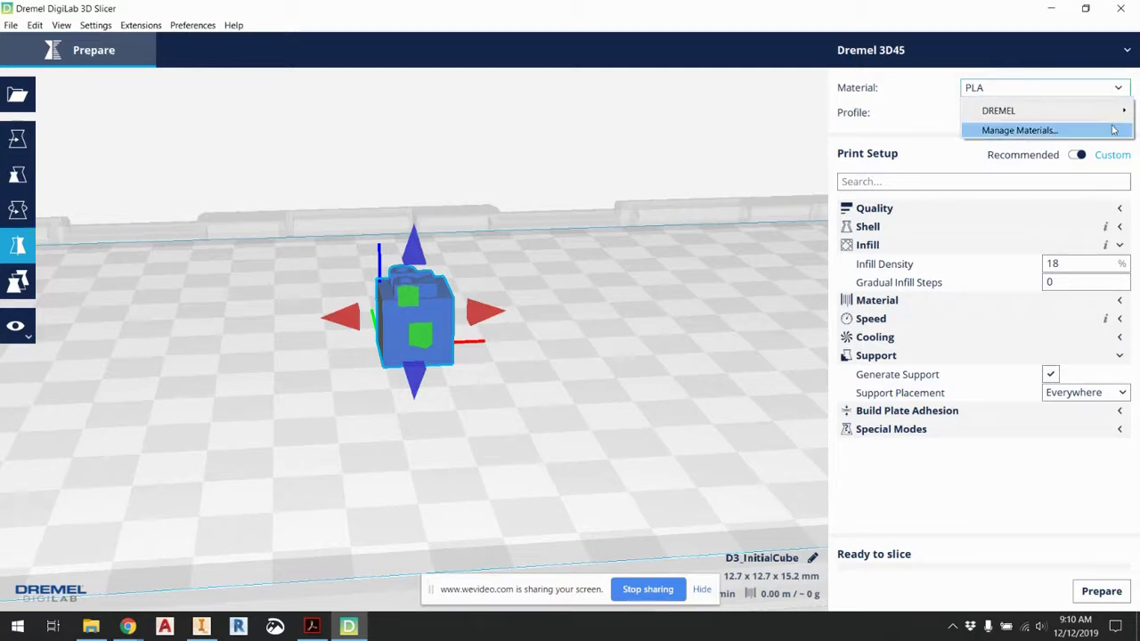
mouse_move(1113, 113)
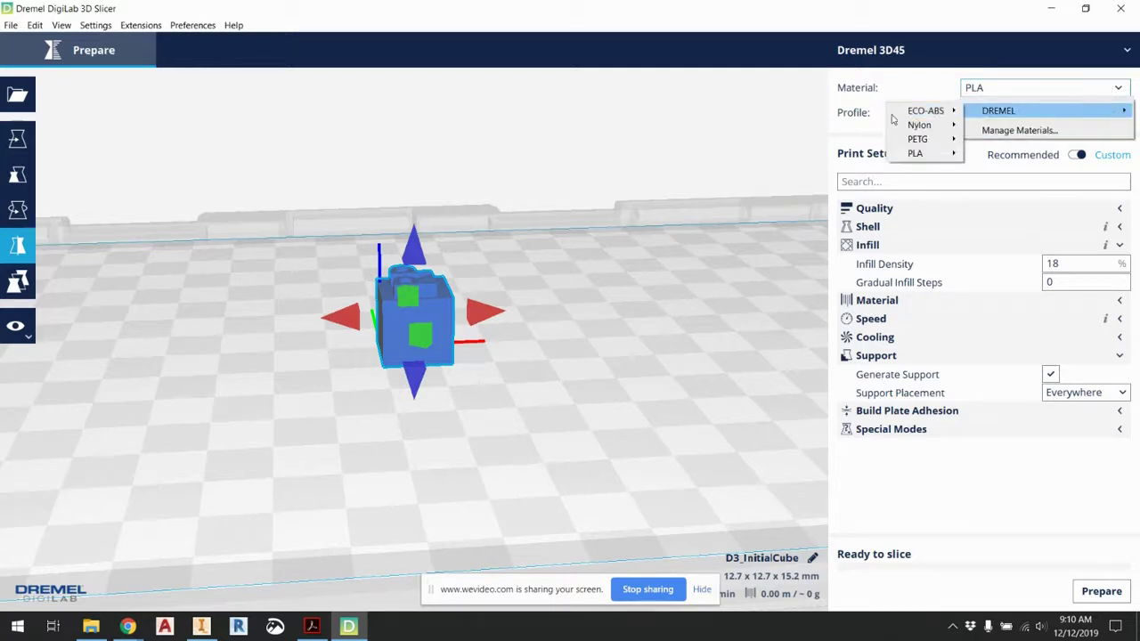
mouse_move(945, 160)
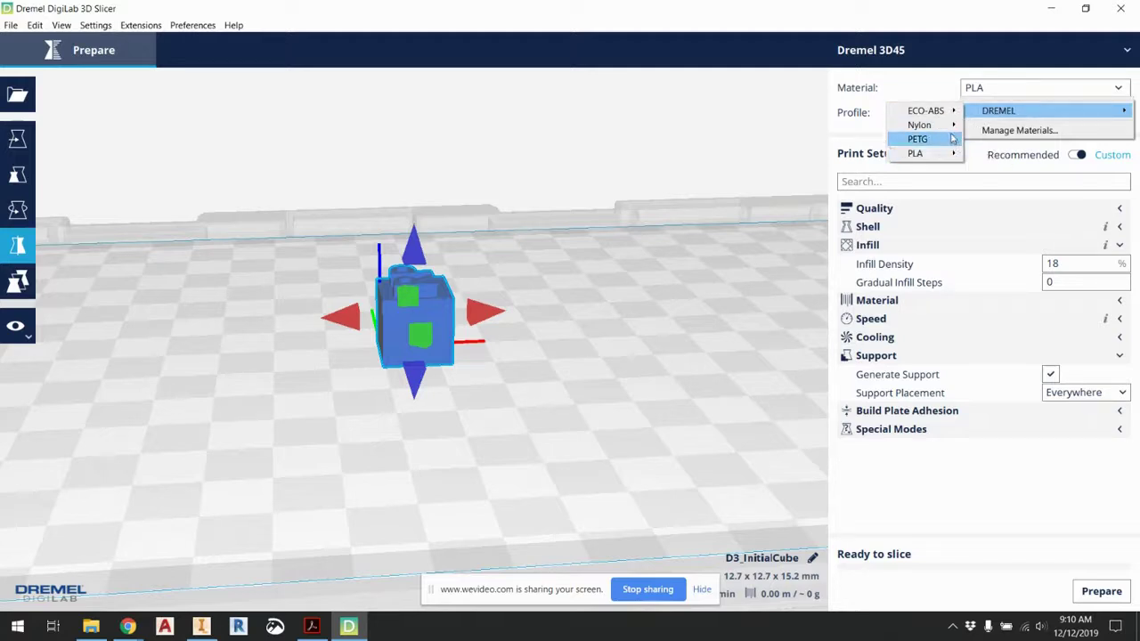
mouse_move(956, 125)
mouse_move(923, 145)
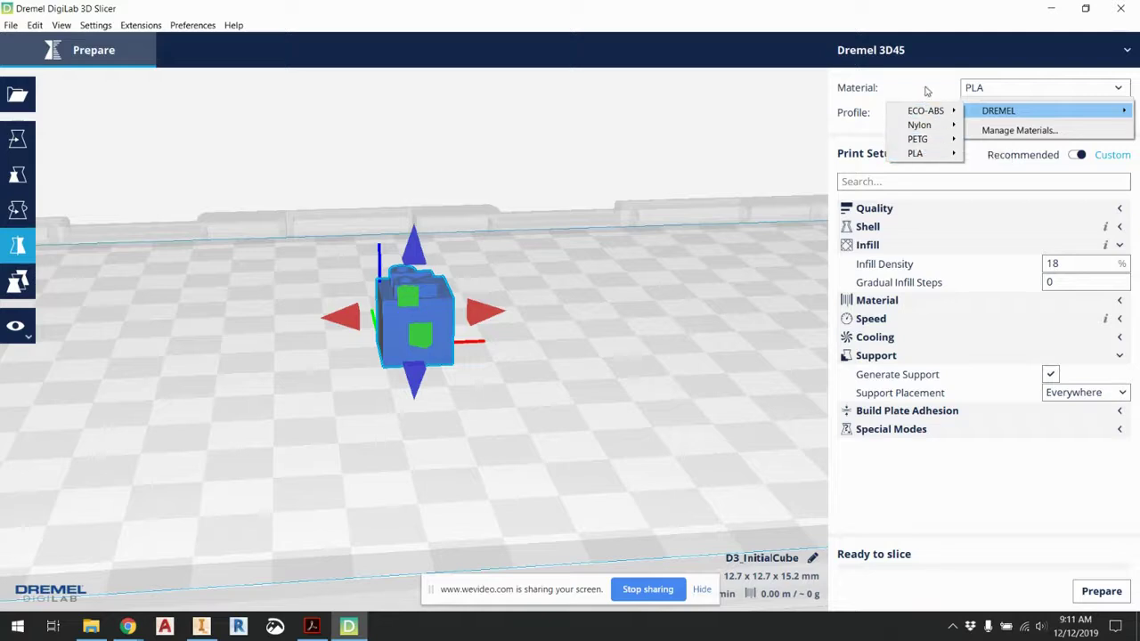
left_click(917, 92)
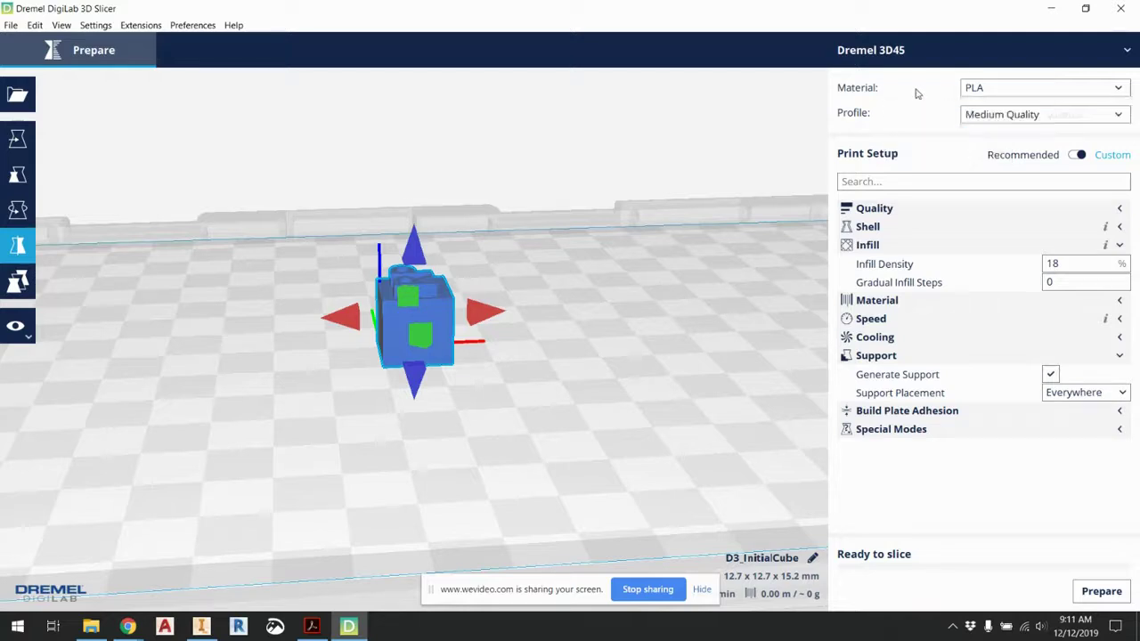
- Set the print profile to Low Quality - 0.3mm in the recommended setup and return to the custom print settings
left_click(1074, 155)
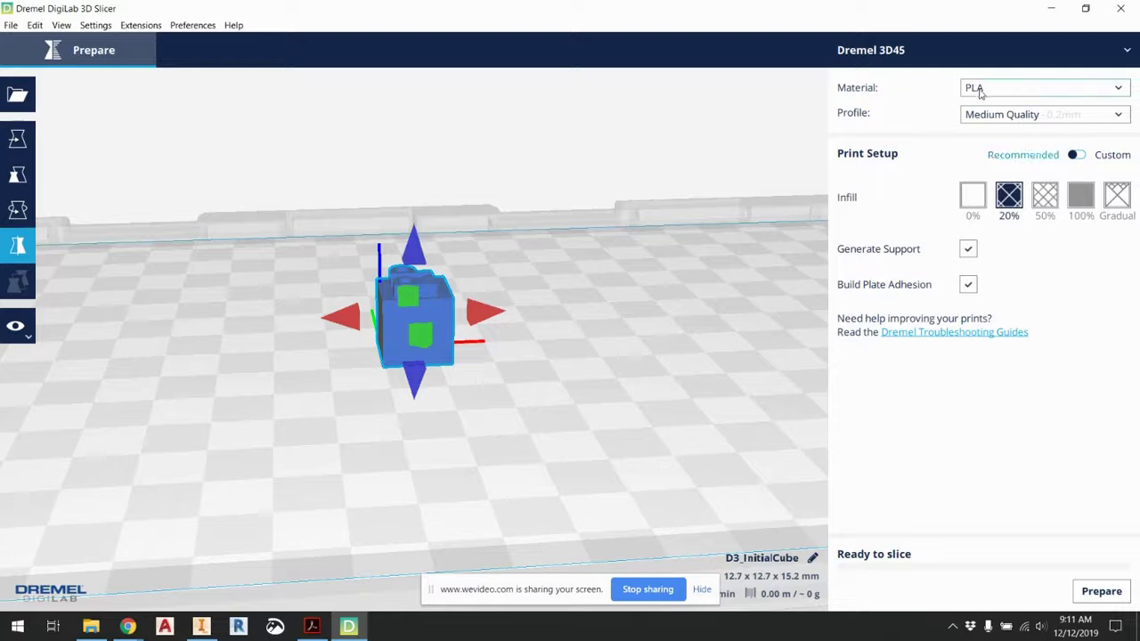
left_click(994, 120)
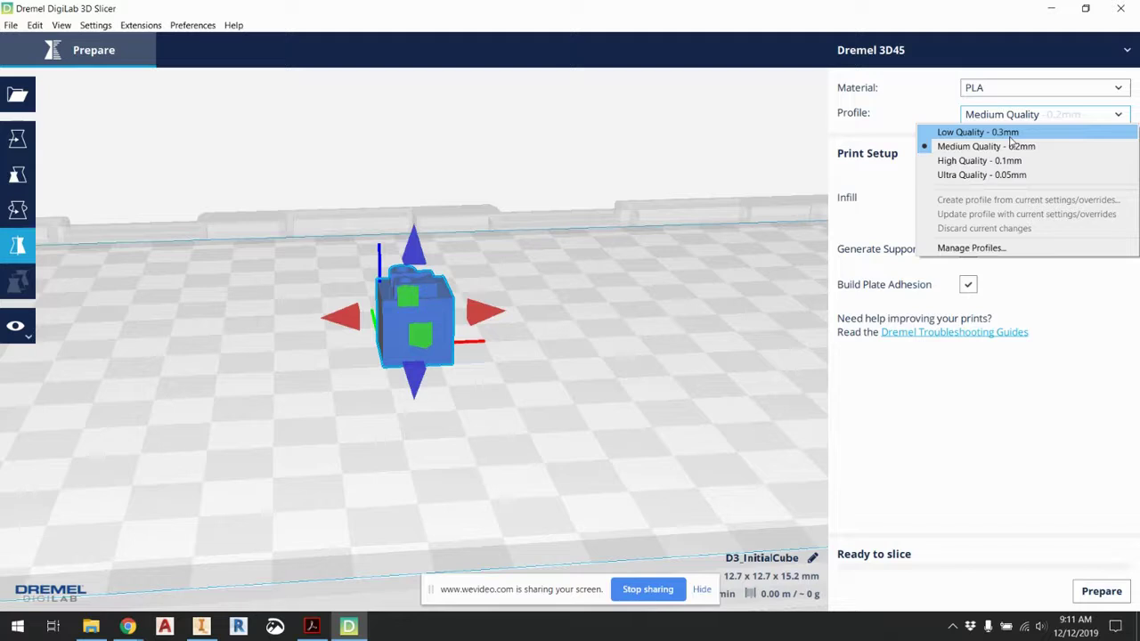
left_click(977, 135)
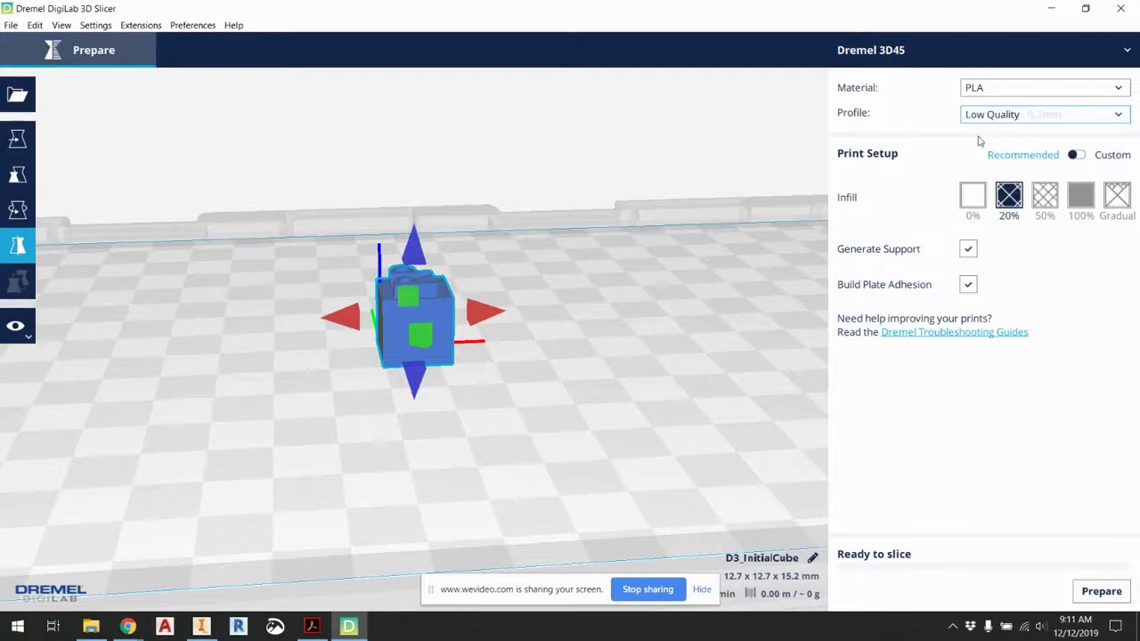
left_click(1079, 155)
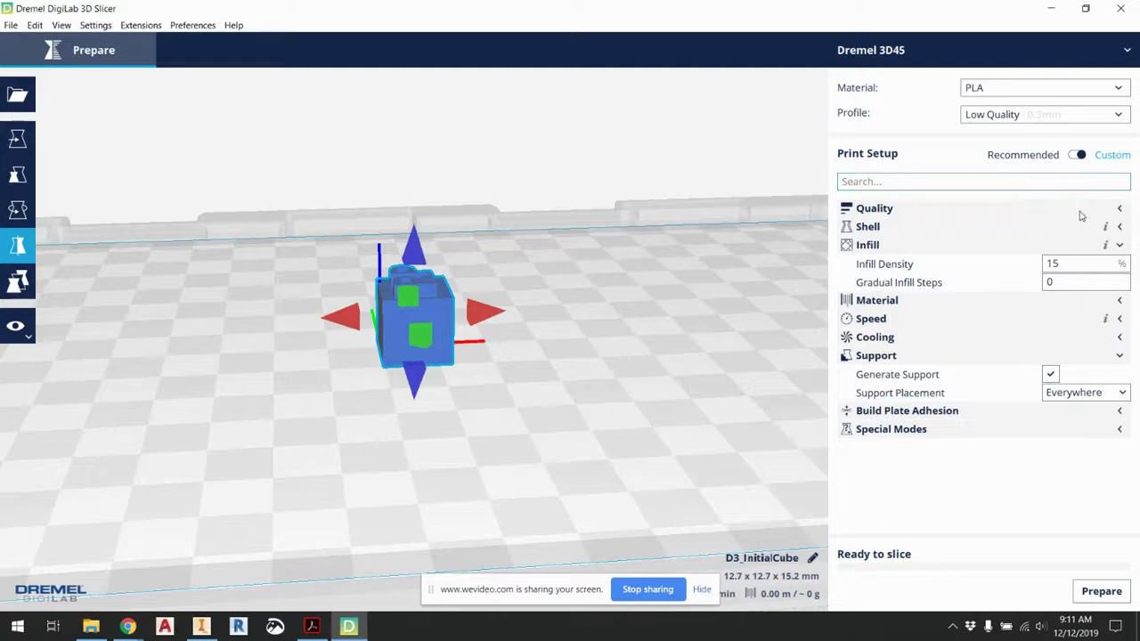
- Turn support generation off for the cube, deselect the model, and turn support generation back on
double_click(1075, 260)
left_click(1051, 375)
left_click(718, 306)
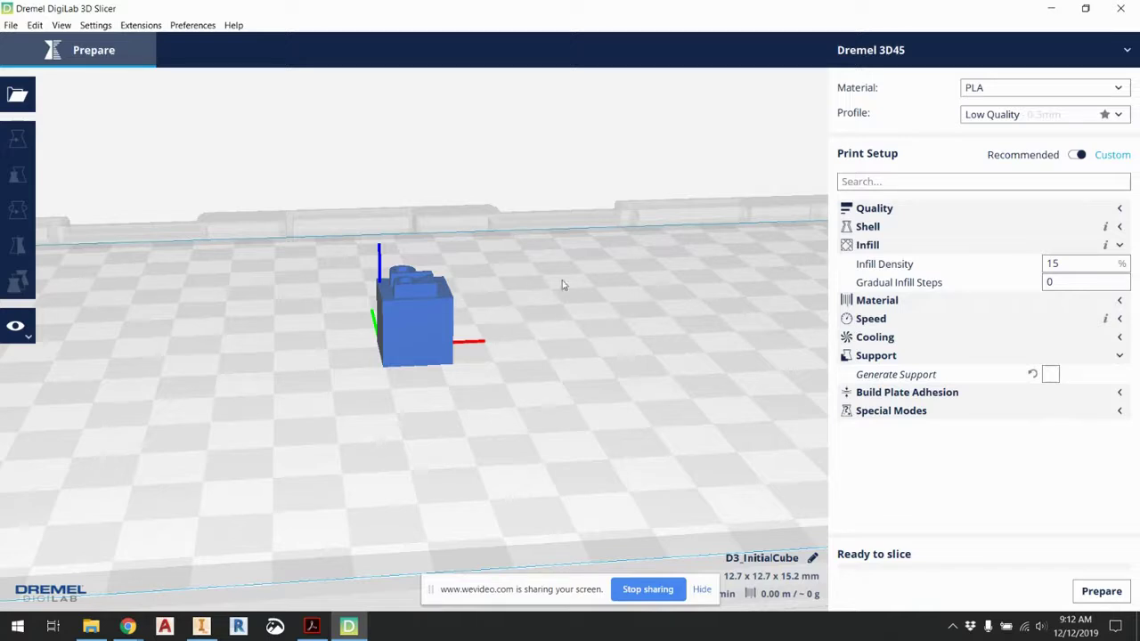
left_click(1050, 374)
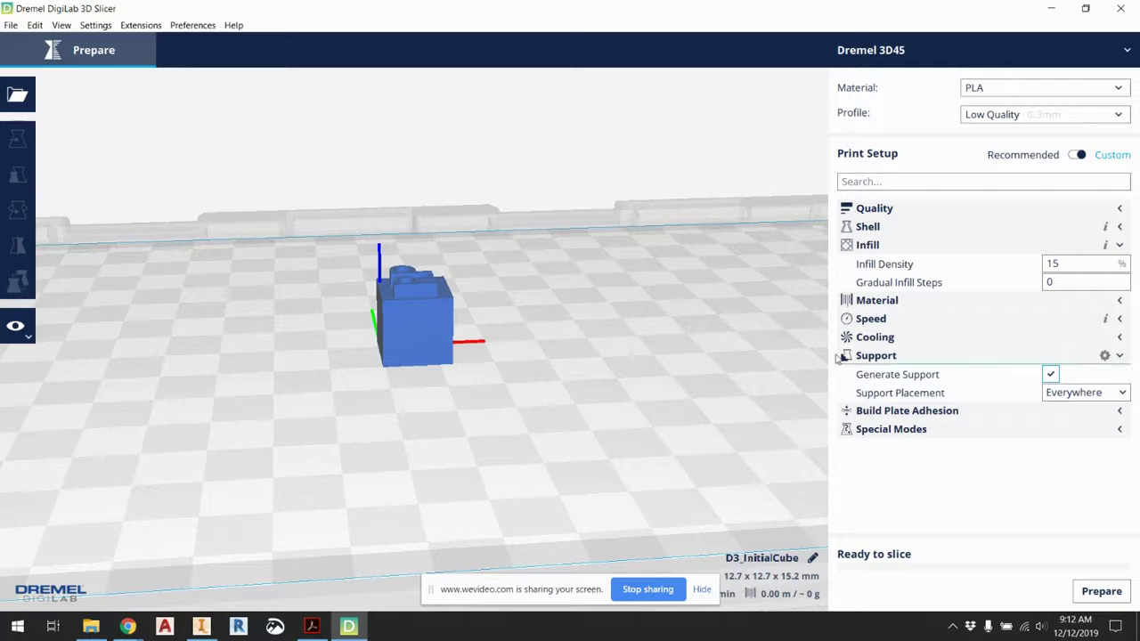
- Slice the cube with the current print settings and change the output destination to Save to File
left_click(1098, 598)
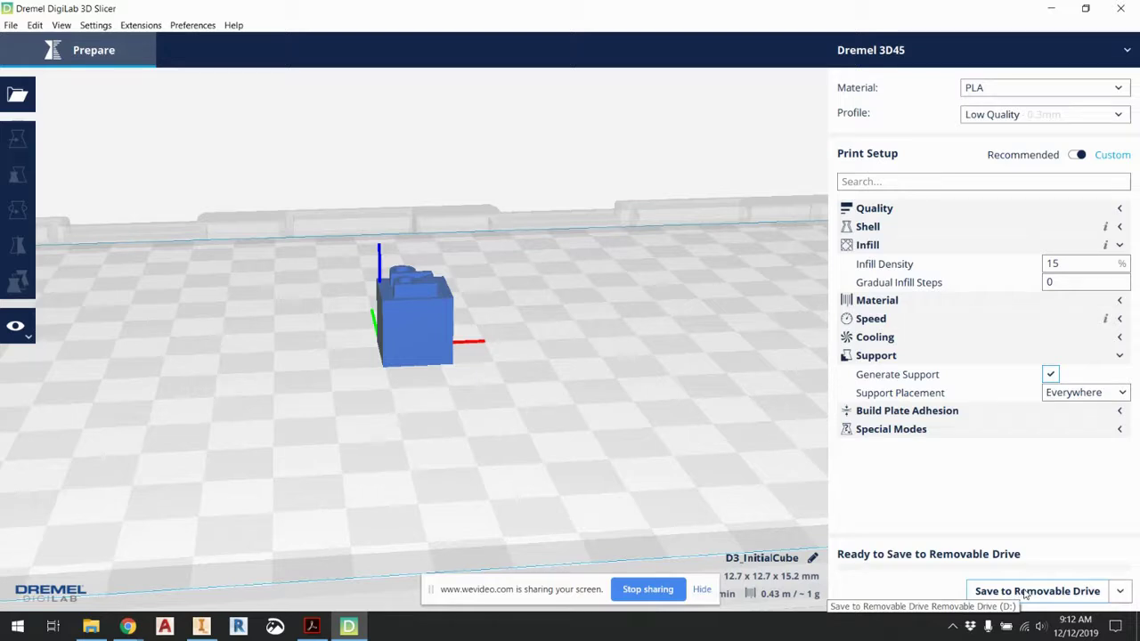
left_click(1121, 592)
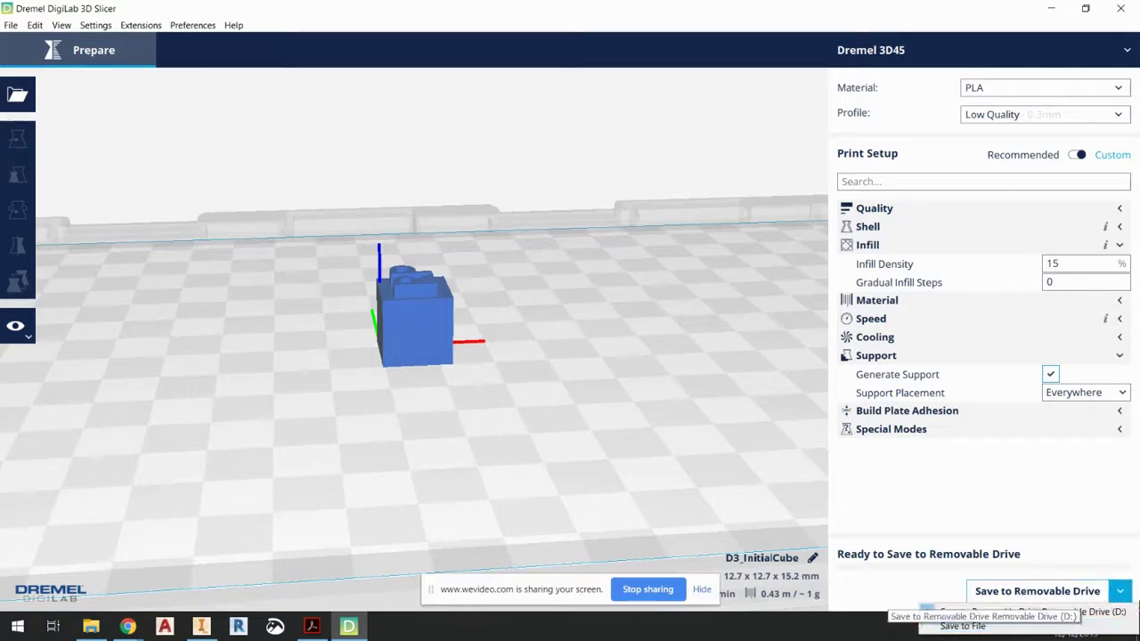
left_click(1013, 627)
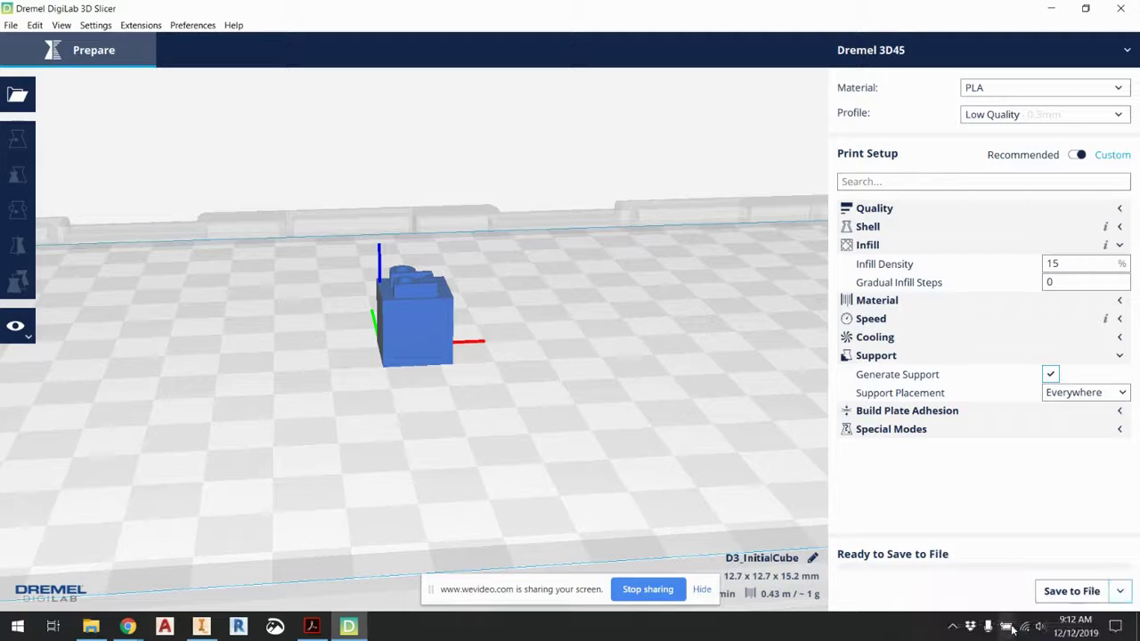
- Save the sliced cube as the G-code file PRINT CUBE in the root of USB Drive (D:)
left_click(1061, 592)
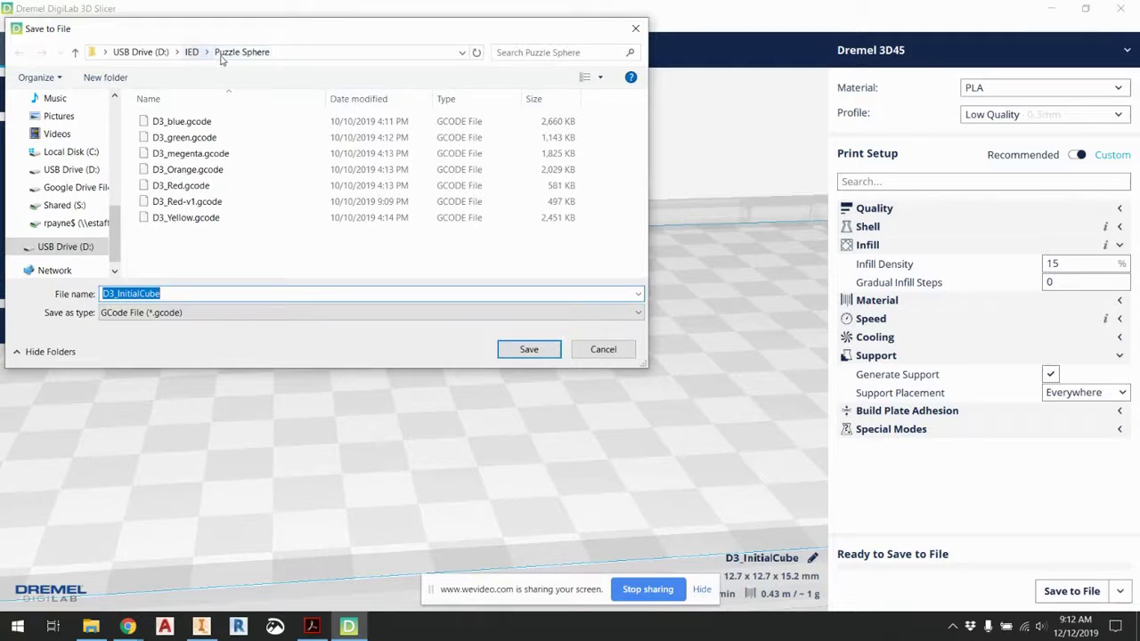
left_click(141, 52)
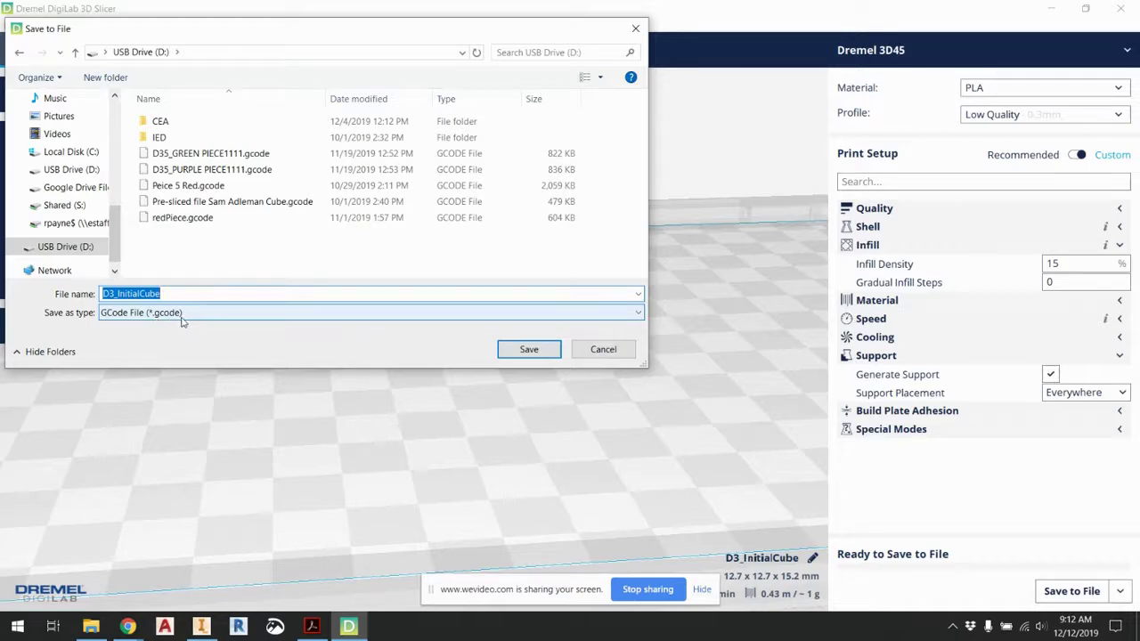
type("PRINT CUBE")
left_click(524, 347)
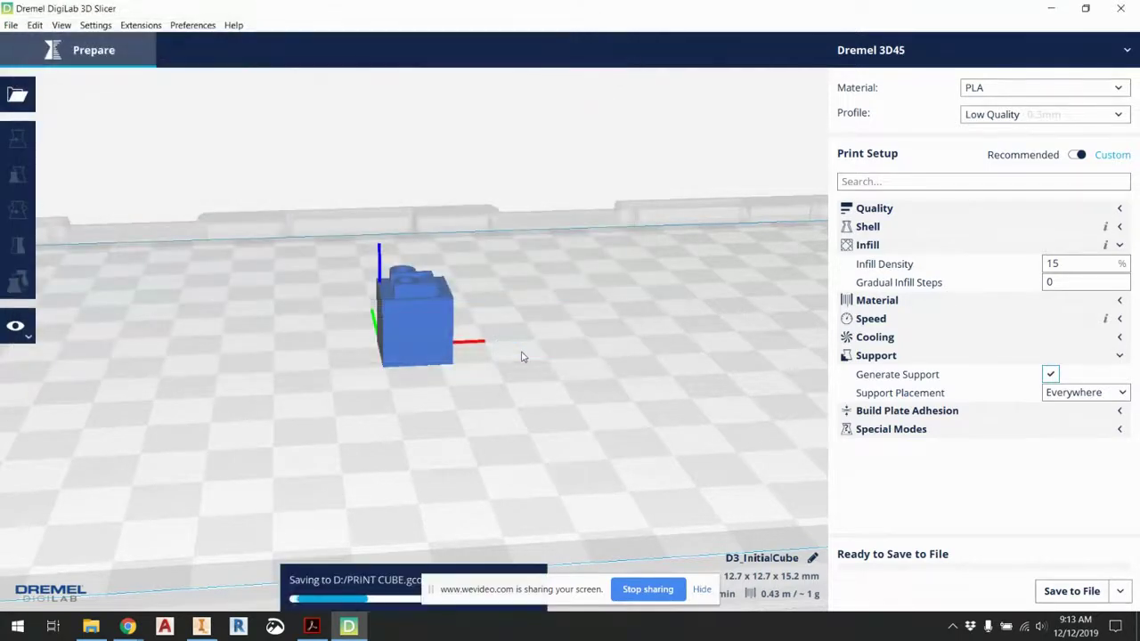